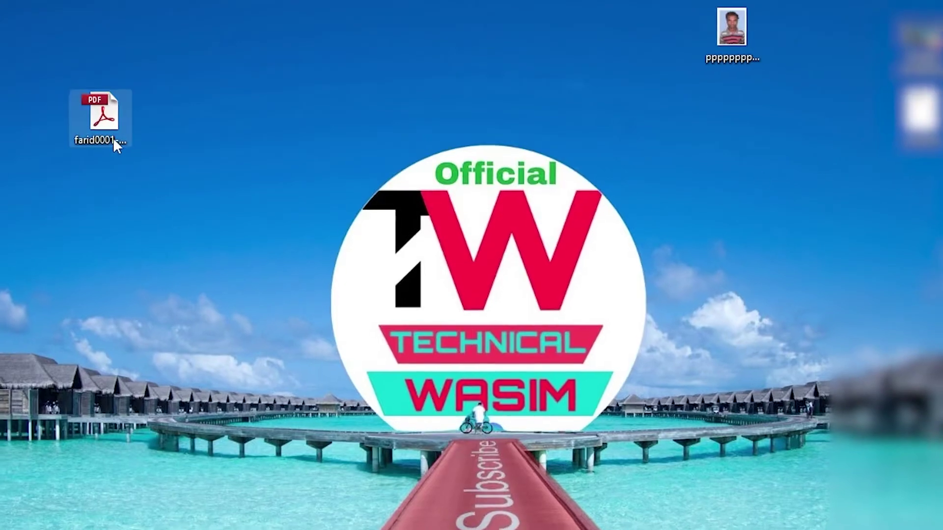
Step: Check the file properties of the merged PDF on the desktop and review its four pages in Adobe Reader
key("alt+Return")
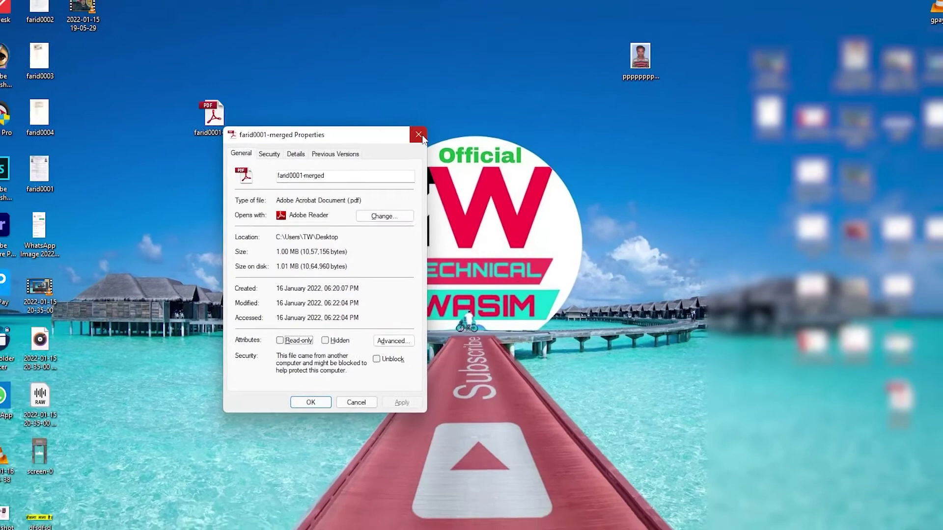
left_click(419, 135)
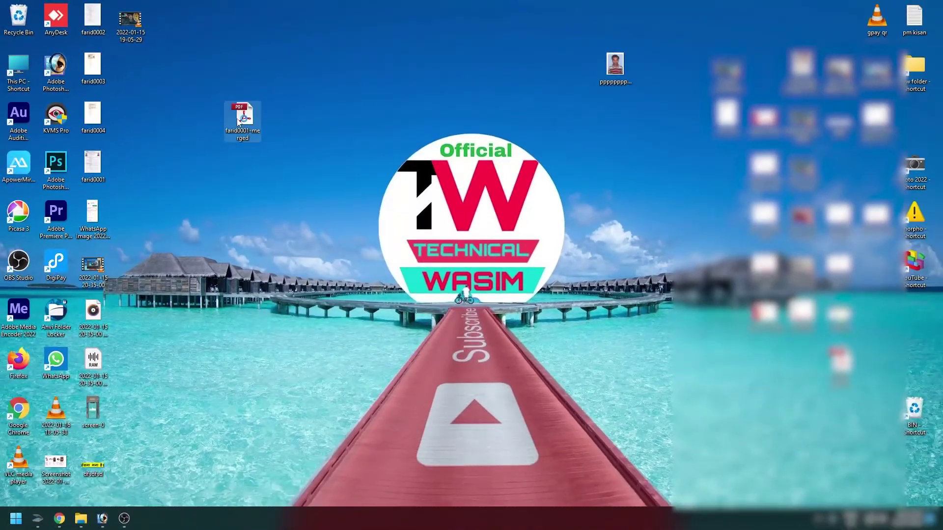
double_click(238, 122)
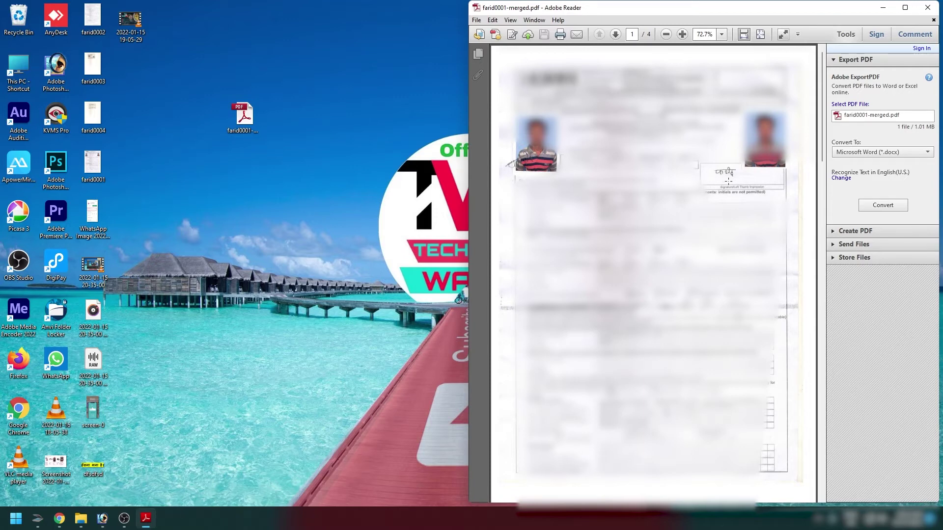
scroll(728, 181, "down", 10)
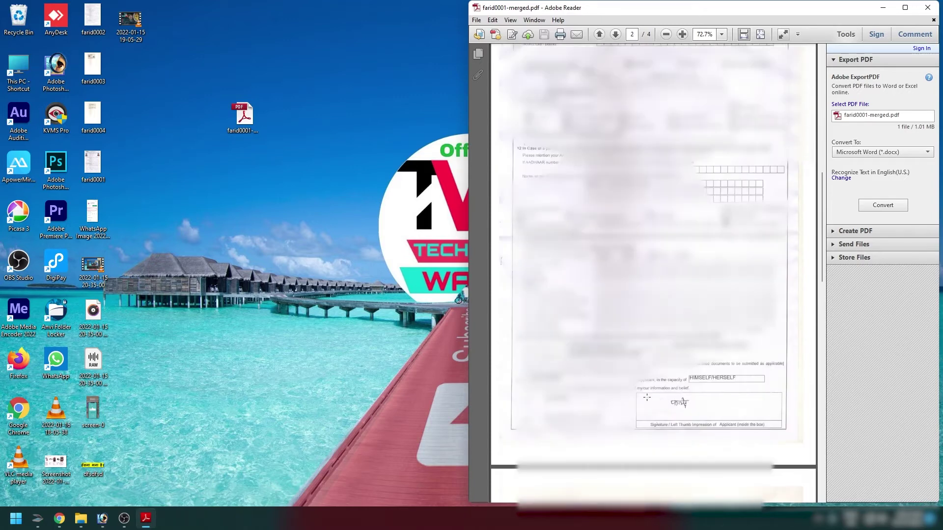
mouse_move(652, 393)
left_mouse_down()
mouse_move(679, 395)
mouse_move(730, 427)
left_mouse_up()
key("ctrl+a")
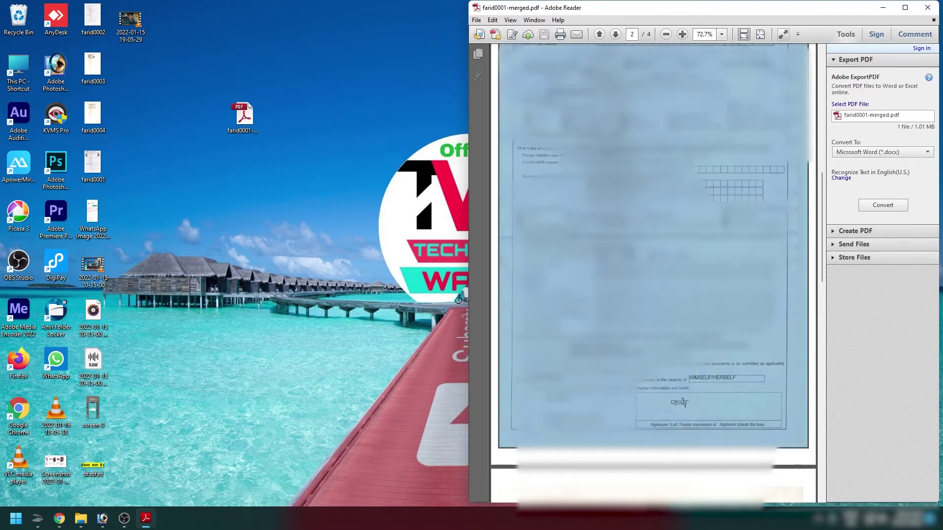
key("Escape")
scroll(653, 273, "down", 5)
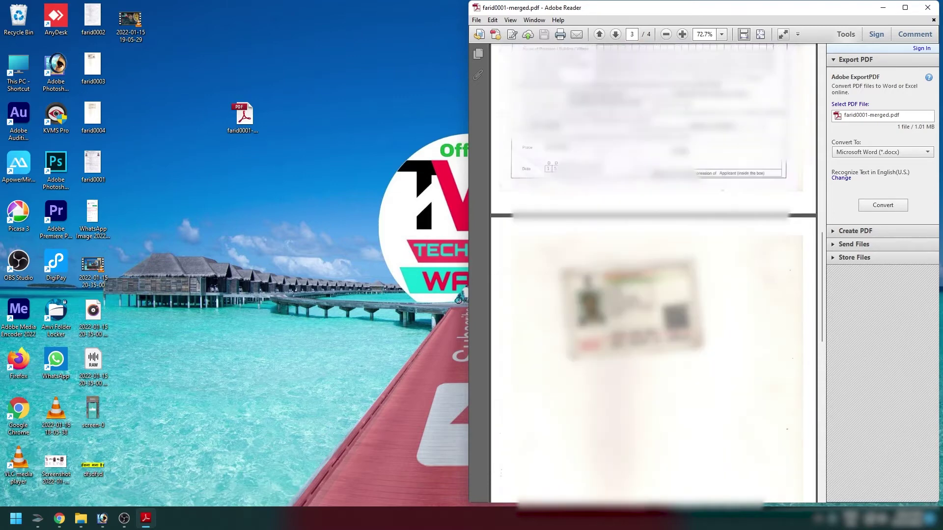
scroll(653, 272, "down", 5)
scroll(653, 273, "down", 8)
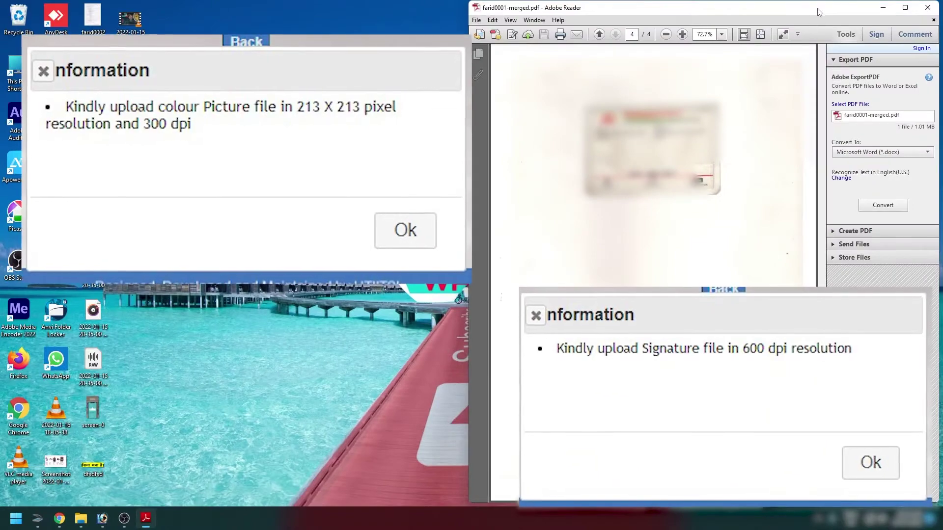
left_click_drag(818, 11, 751, 21)
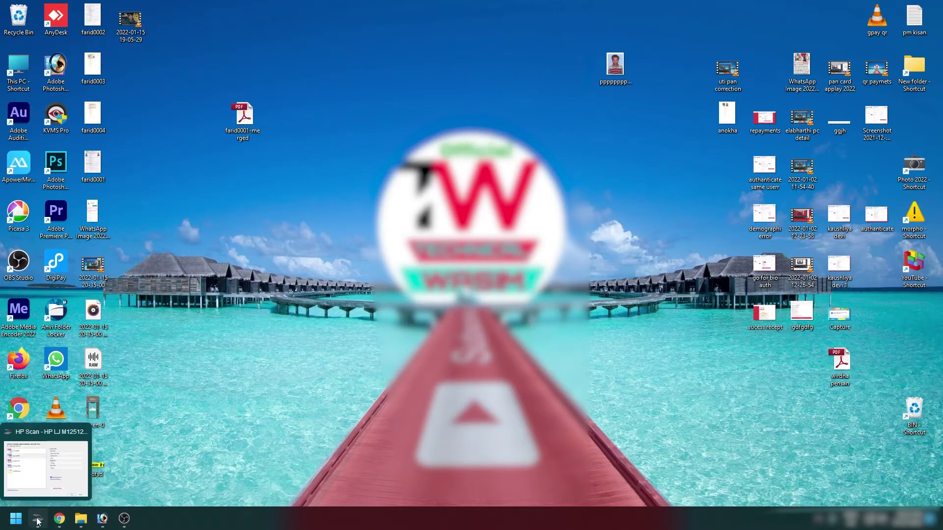
Step: Switch to HP Scan, choose a resolution for the Save as JPEG shortcut and scan the page
left_click(38, 520)
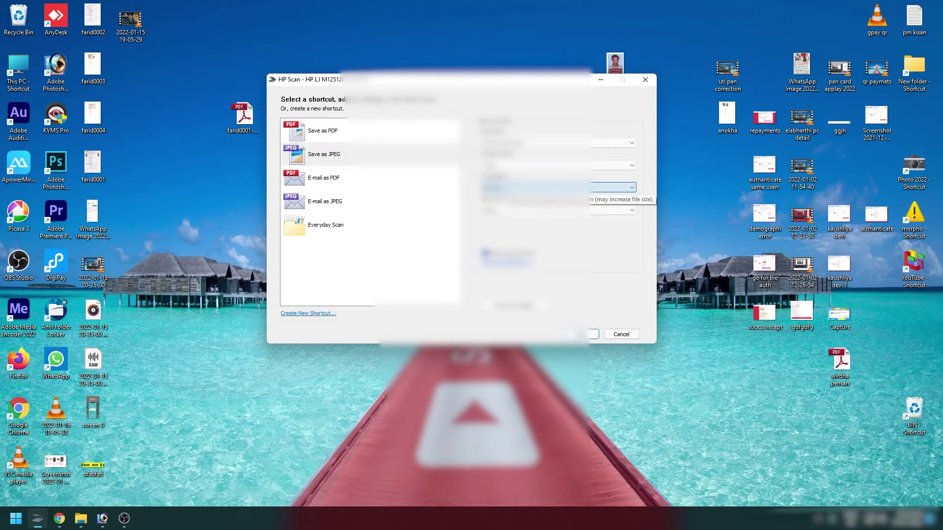
left_click(565, 187)
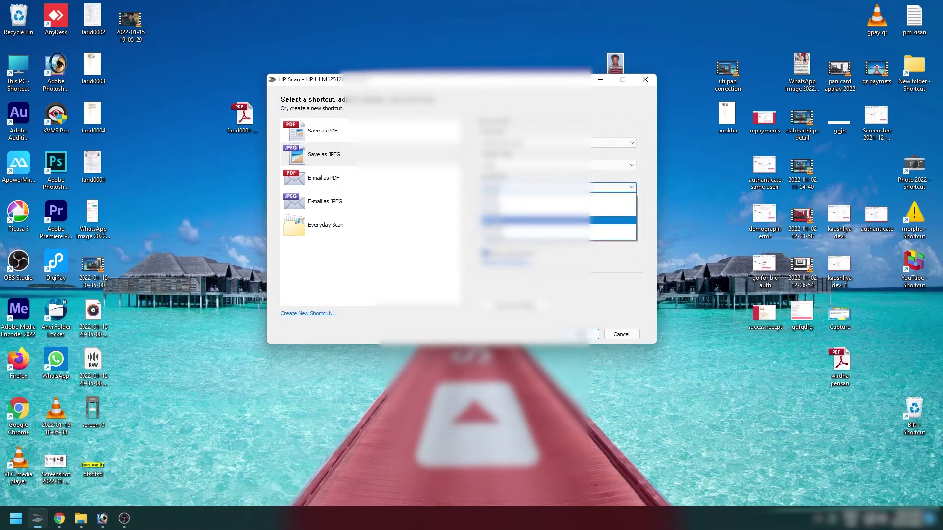
key("Return")
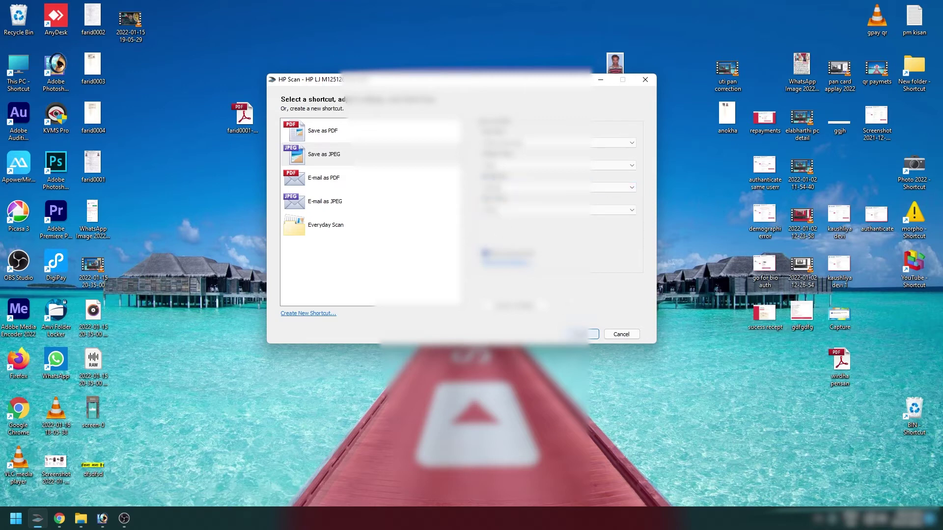
key("Return")
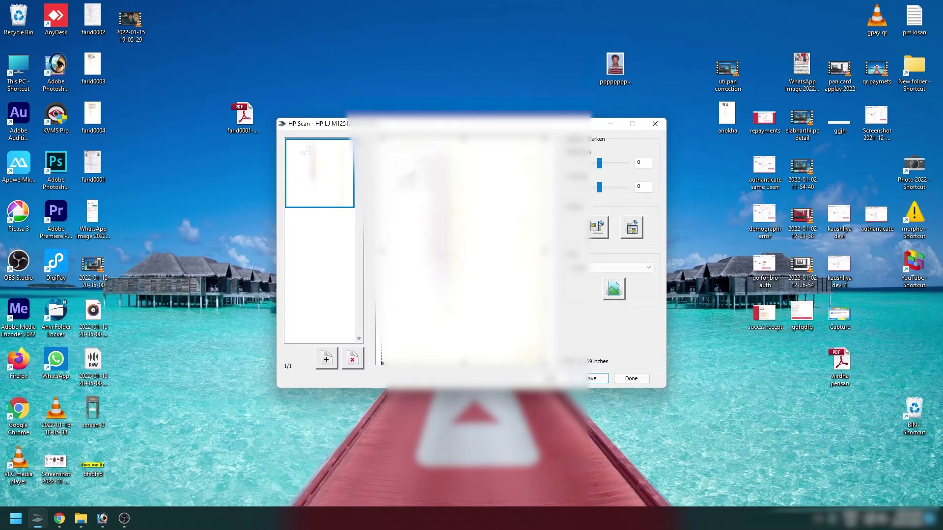
Step: Save the scanned page to the Desktop as a JPEG named rtrterr
key("Return")
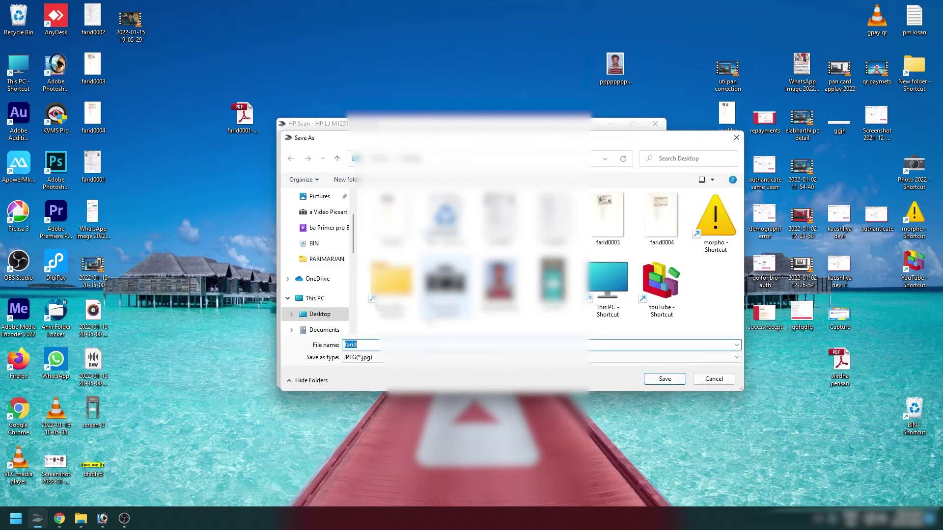
type("rtrterr")
key("Return")
Step: Open the rtrterr scan from the desktop in Adobe Photoshop and maximize its document window
left_click_drag(130, 67, 371, 213)
key("alt+Tab")
left_click(229, 53)
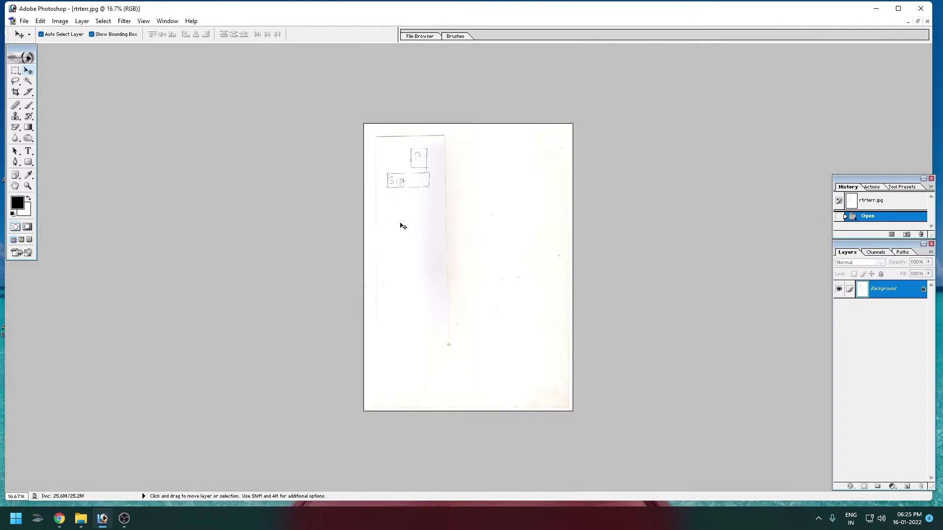
key("ctrl+plus")
key("ctrl+plus")
scroll(513, 311, "up", 5)
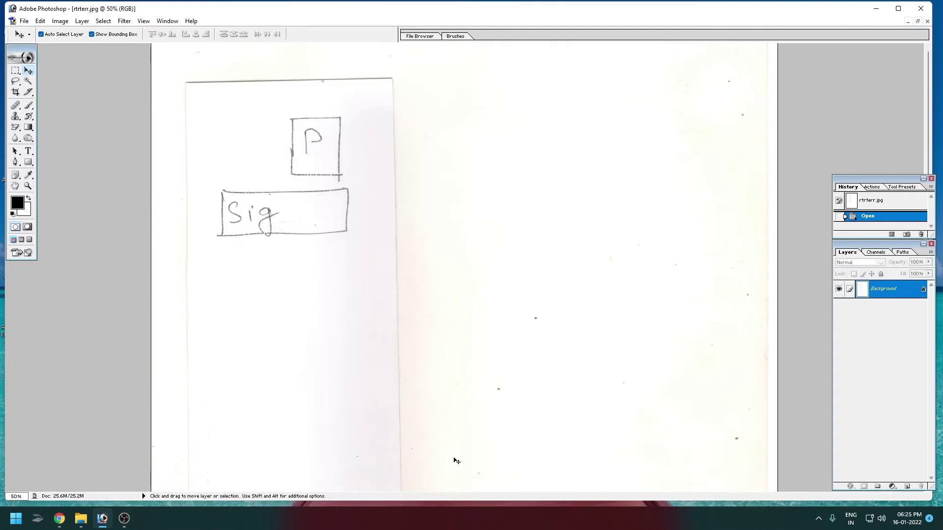
Step: Open the blank Signature and PHOTOOO images from the desktop in Photoshop and arrange their windows clear of the scan
key("super+d")
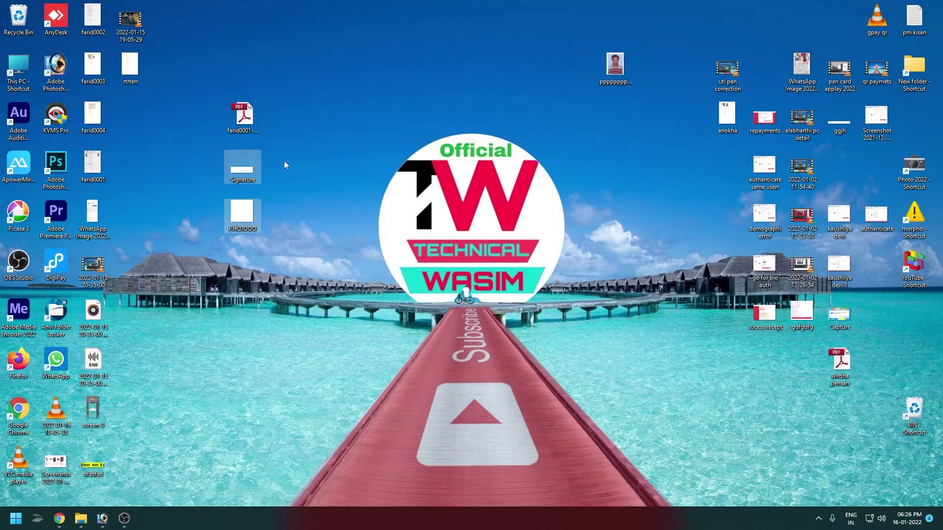
mouse_move(247, 173)
left_mouse_down()
mouse_move(301, 238)
mouse_move(587, 244)
left_mouse_up()
key("alt+Tab")
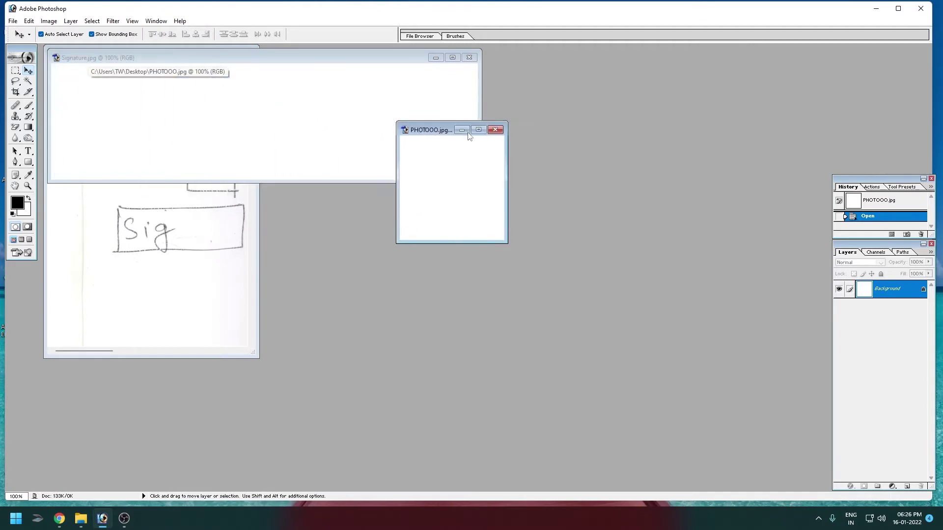
left_click_drag(309, 62, 458, 301)
left_click(602, 142)
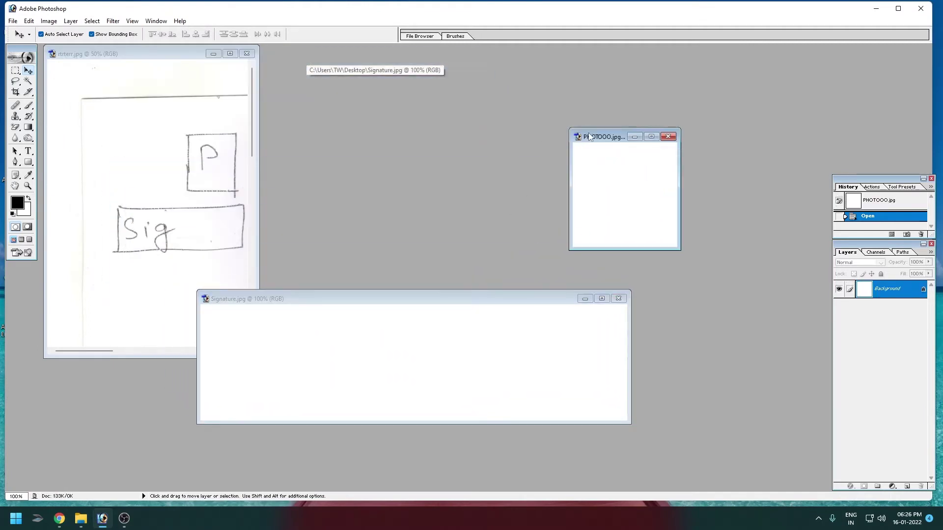
left_click_drag(589, 137, 514, 121)
Step: Crop the rtrterr scan to the hand-drawn box containing the letter P
left_click(230, 53)
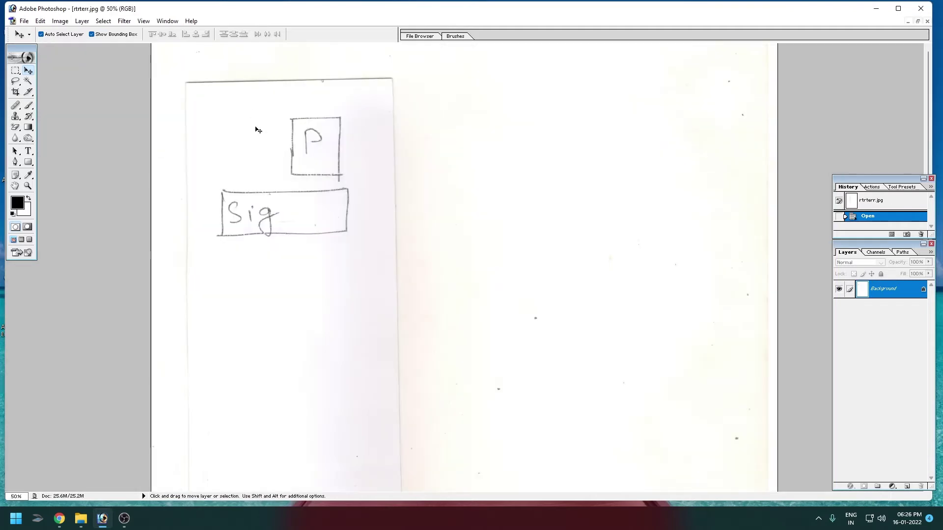
key("c")
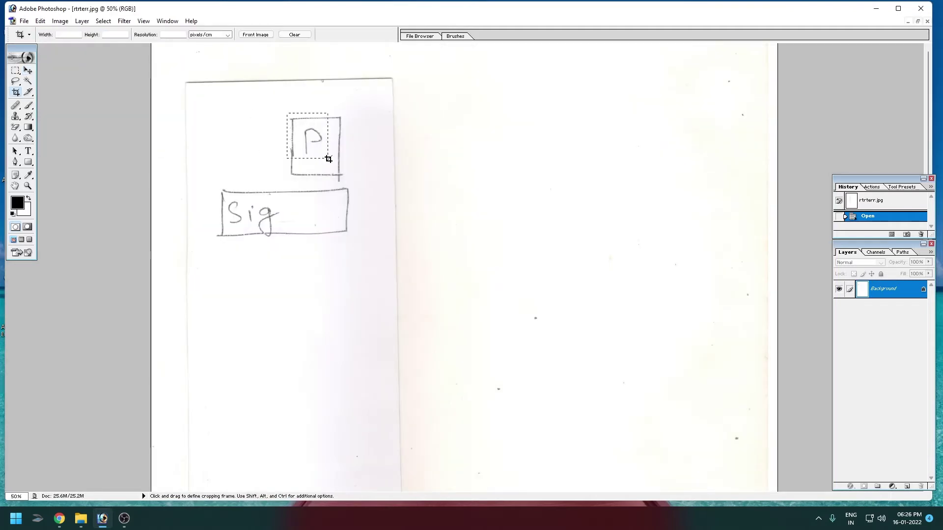
left_click_drag(328, 158, 344, 181)
key("Return")
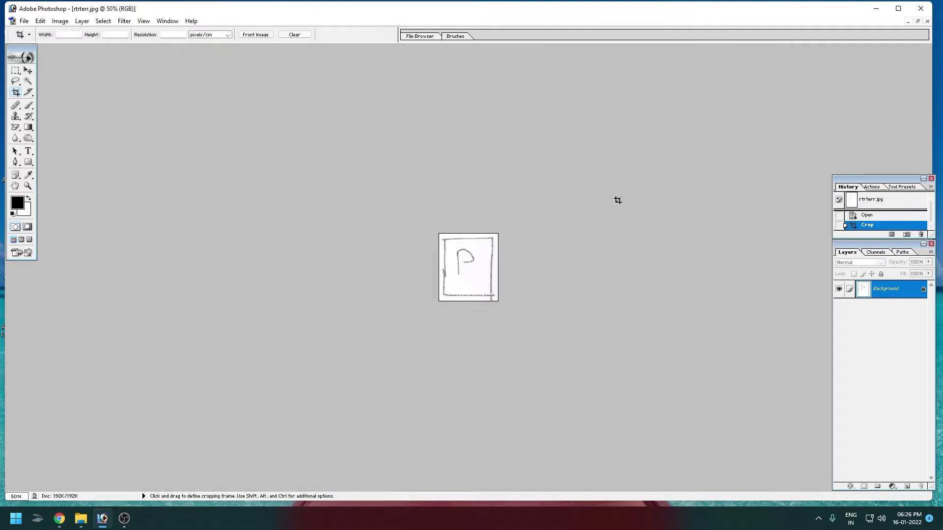
Step: Copy the cropped P image into the PHOTOOO document as a new layer
left_click(918, 22)
key("v")
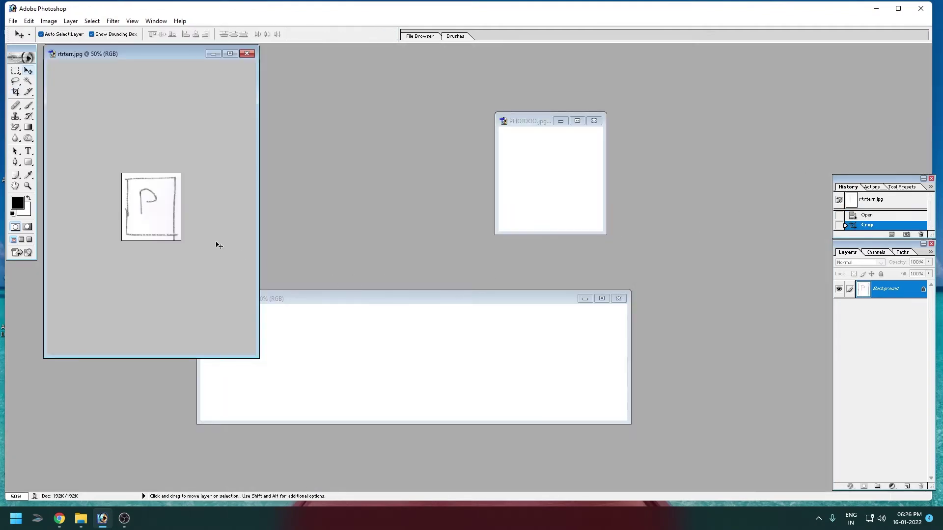
left_click_drag(156, 215, 551, 174)
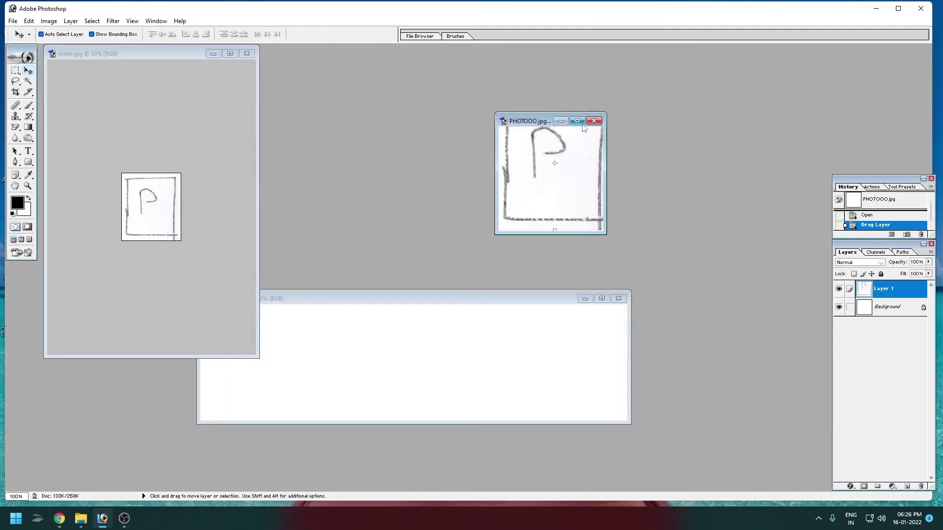
Step: Center the P layer over the PHOTOOO canvas and scale it to about 93.3% width and 83.2% height
left_click(577, 121)
left_click_drag(490, 250, 487, 258)
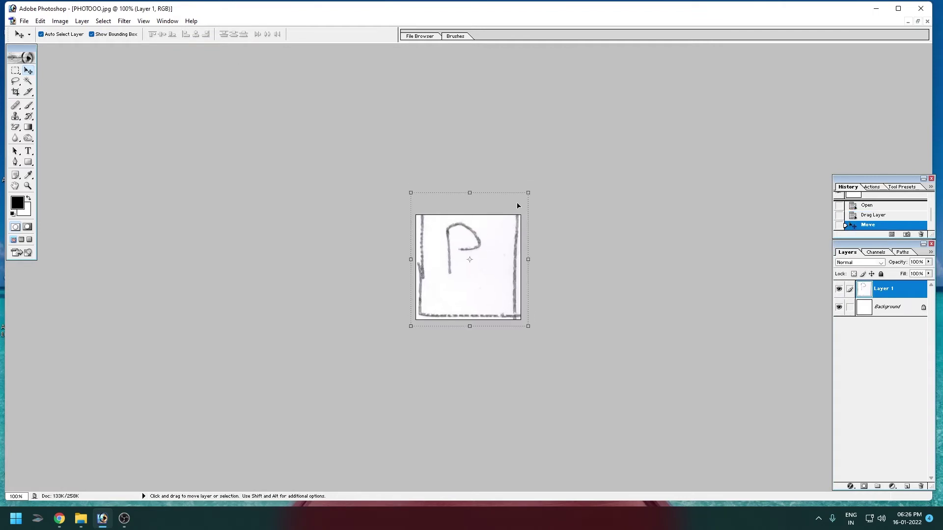
left_click_drag(529, 193, 520, 213)
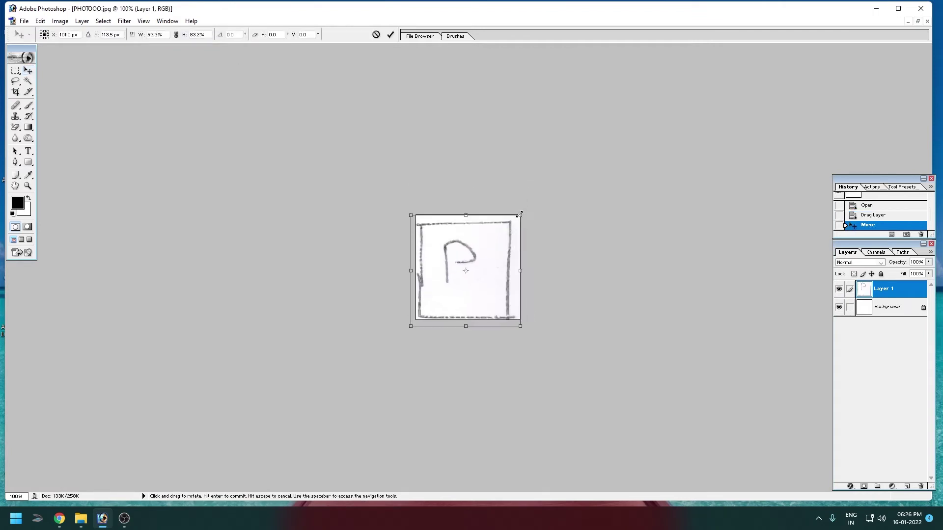
left_click(391, 34)
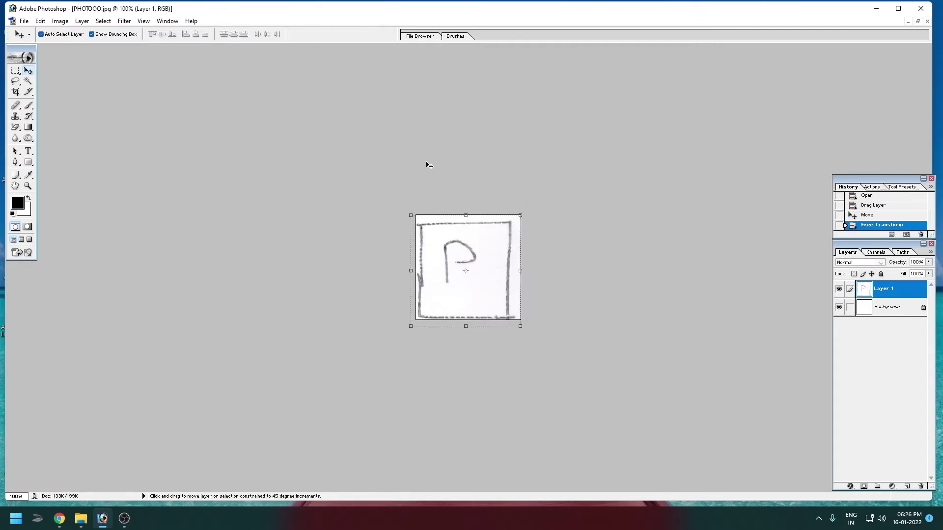
Step: Save the image to the Desktop as a JPEG named PHOTOOO copy.jpg, using Low quality and the Baseline (Standard) format
key("ctrl+s")
left_click(356, 141)
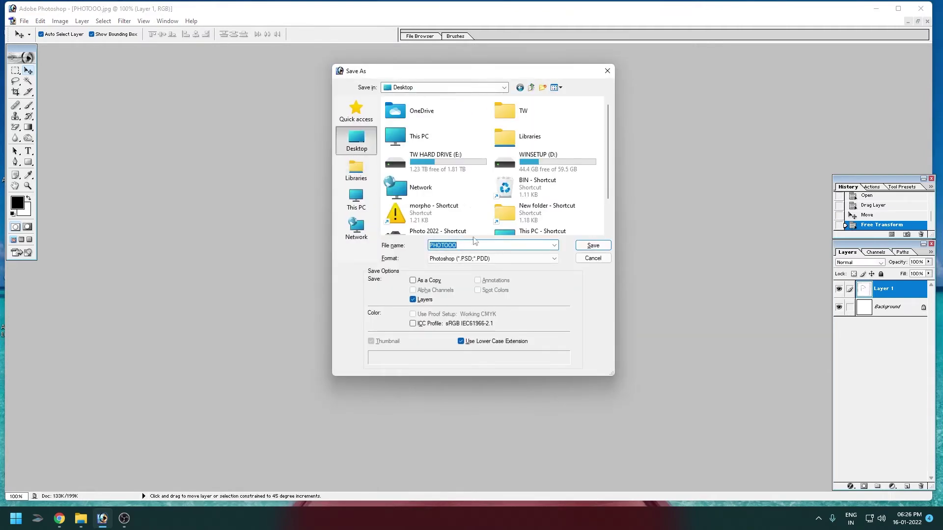
left_click(481, 259)
left_click(478, 306)
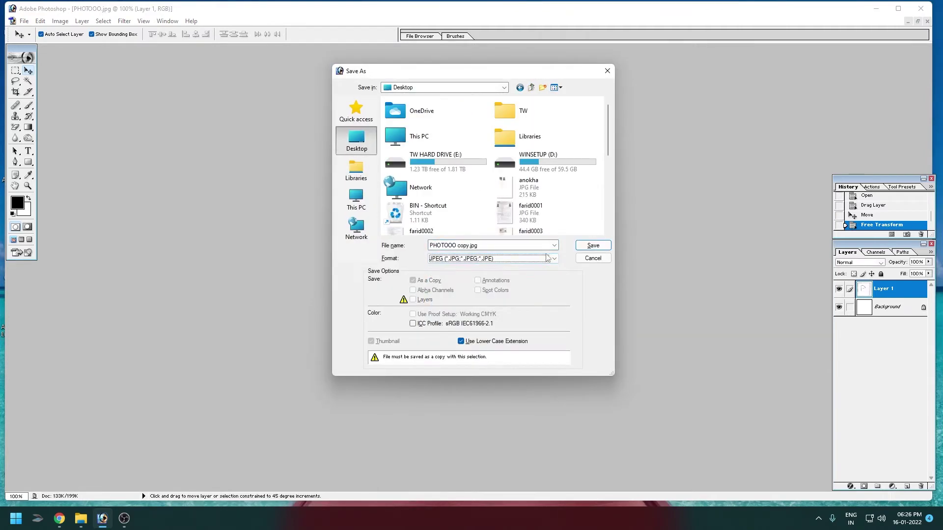
left_click(593, 245)
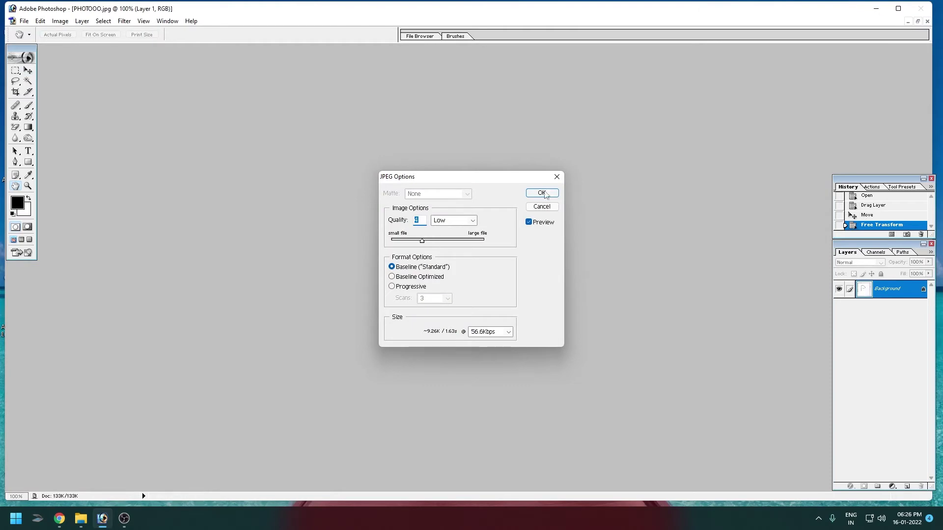
left_click(542, 193)
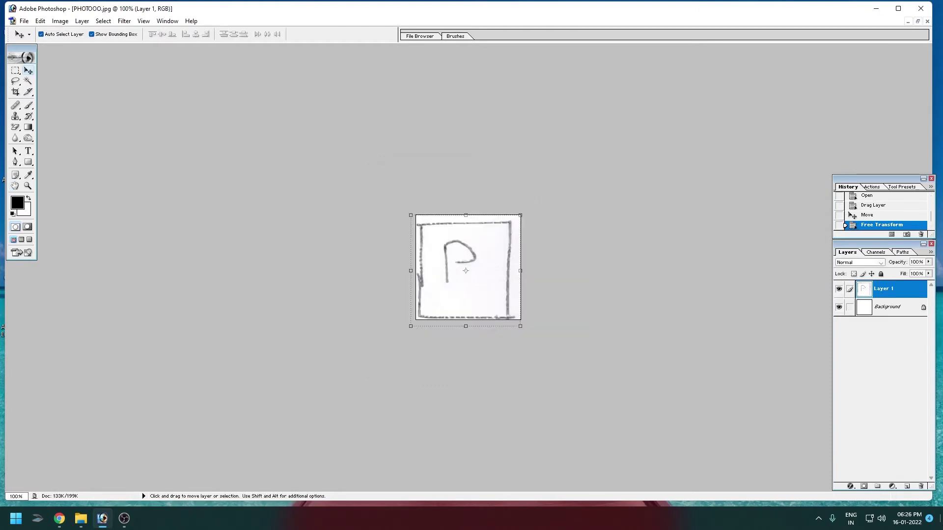
Step: View the PHOTOOO copy image from the desktop to check the exported photo
key("super+d")
double_click(129, 117)
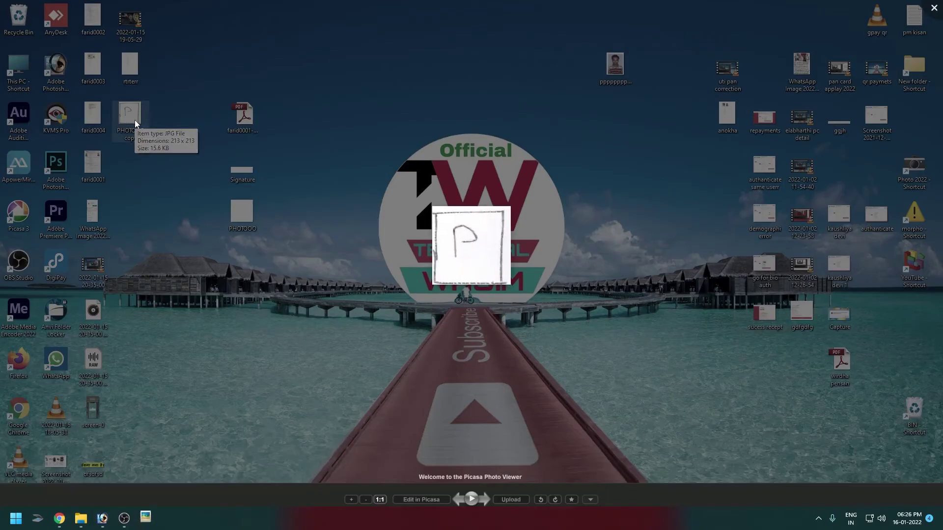
key("Escape")
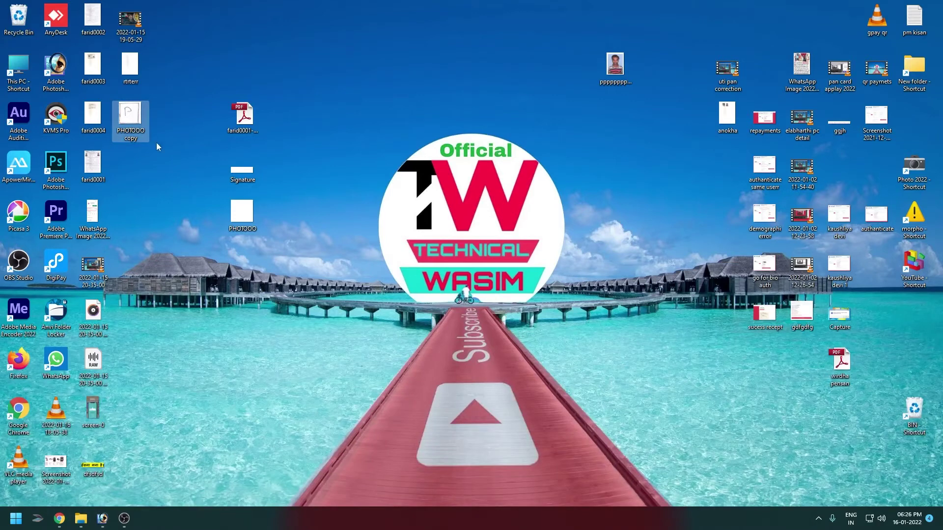
Step: Switch to Photoshop and undo the crop in rtrterr.jpg to restore the full scanned form
left_click(103, 523)
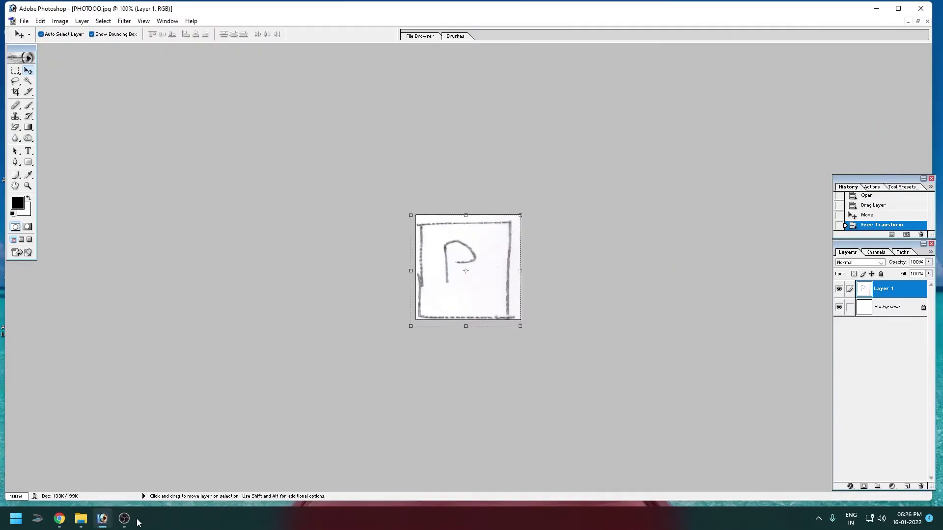
left_click(918, 21)
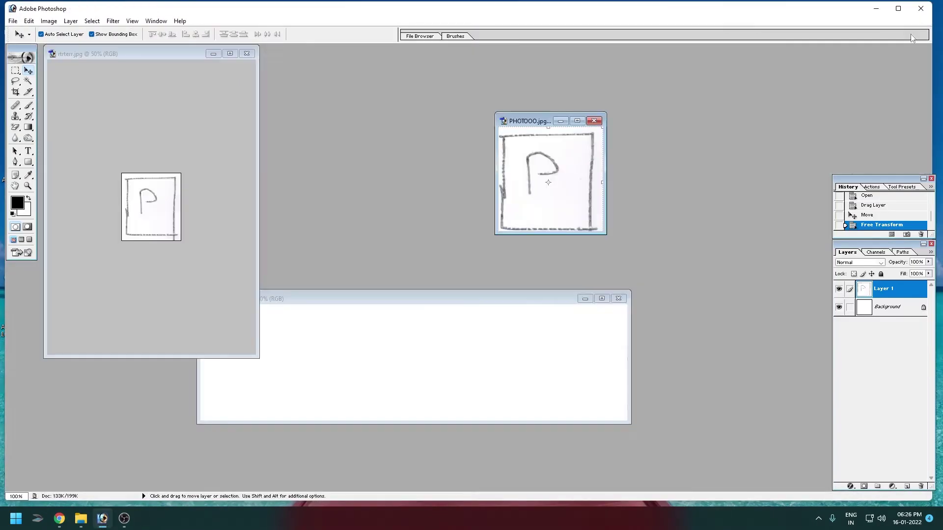
left_click(193, 52)
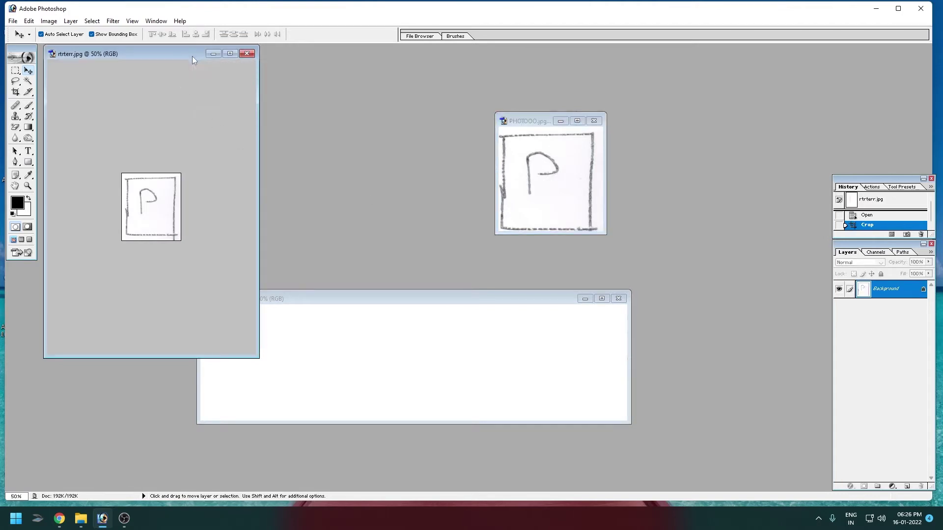
key("ctrl+z")
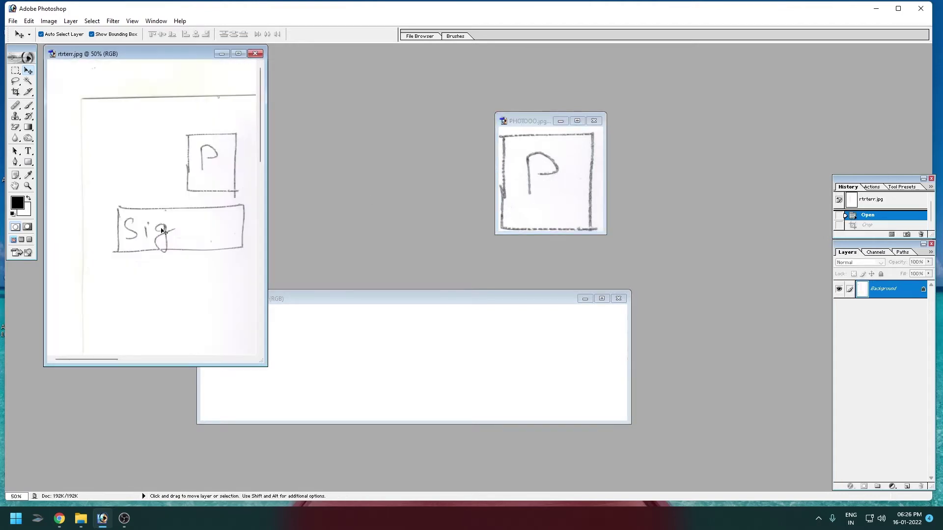
Step: Crop the rtrterr.jpg scan to the rectangular box containing the Sig signature
key("c")
left_click_drag(112, 201, 246, 260)
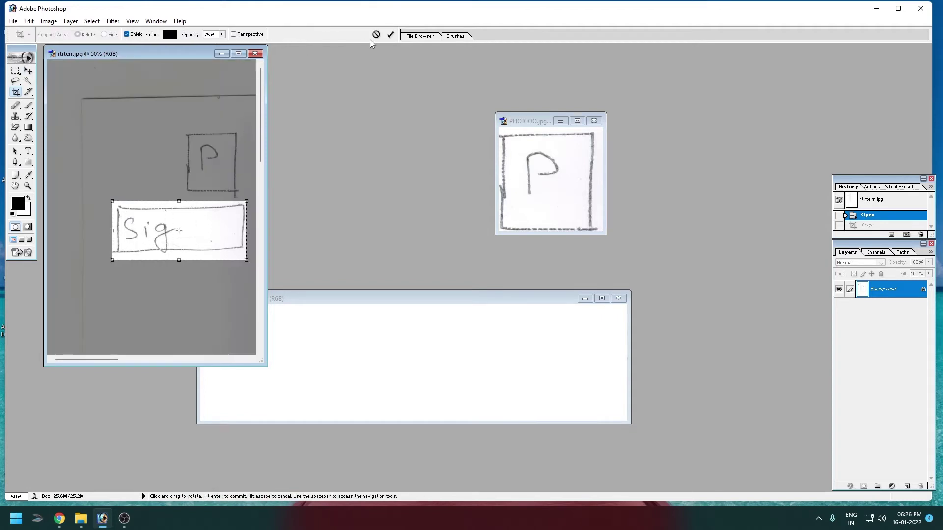
left_click(390, 35)
key("v")
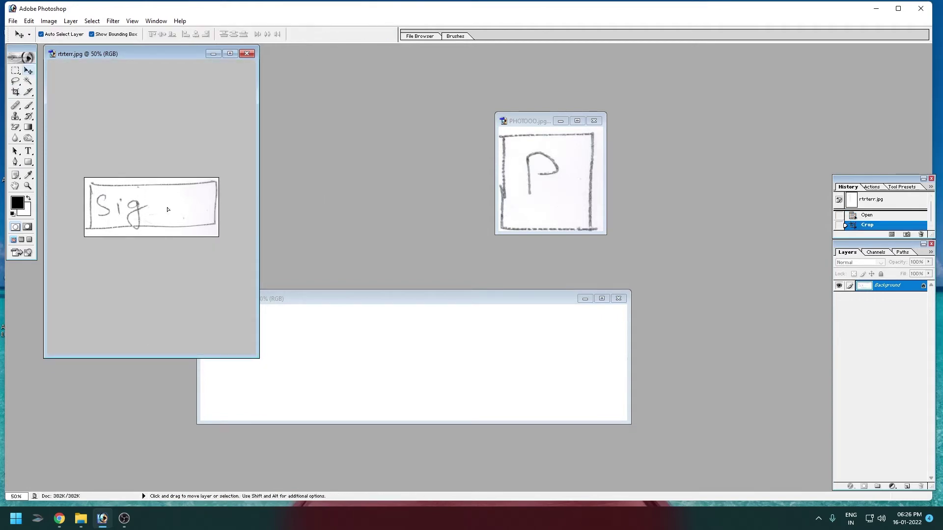
Step: Copy the cropped signature into the Signature document as a new layer and align it with the canvas's left edge
left_click(169, 207)
key("Return")
left_click_drag(176, 207, 367, 365)
left_click(602, 299)
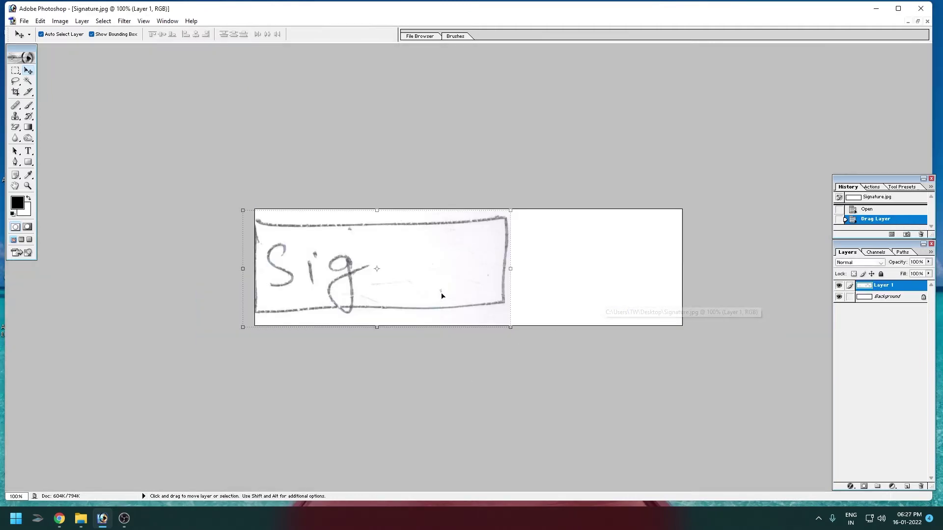
left_click_drag(441, 295, 459, 289)
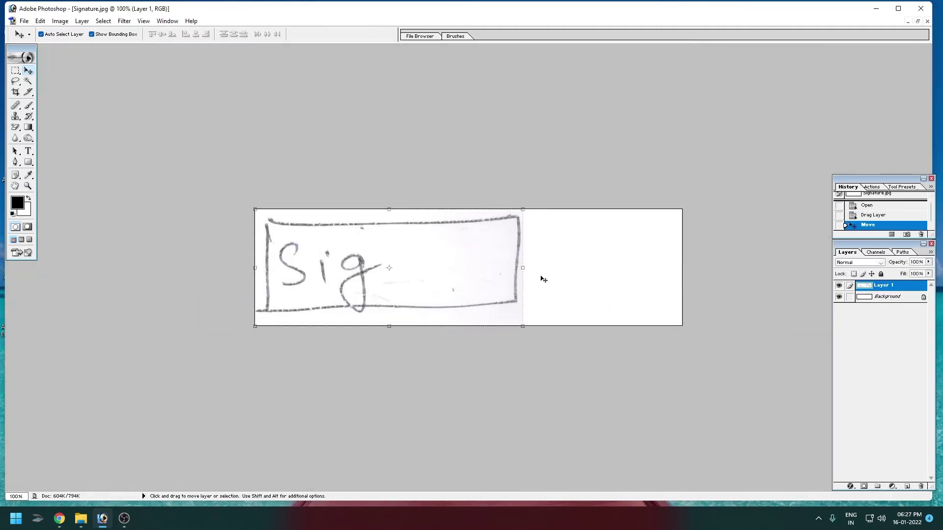
Step: Merge the visible layers of Signature.jpg and crop off the blank canvas to the right of the signature
key("ctrl+shift+e")
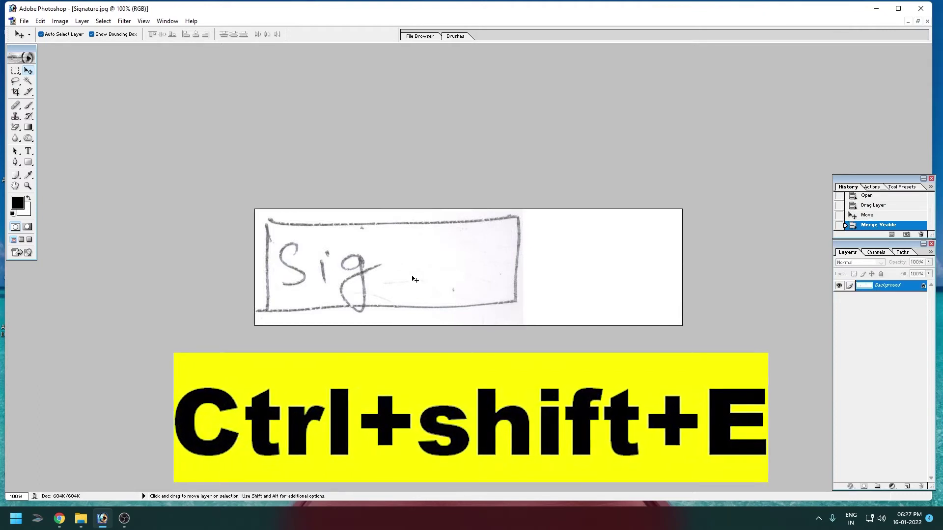
key("c")
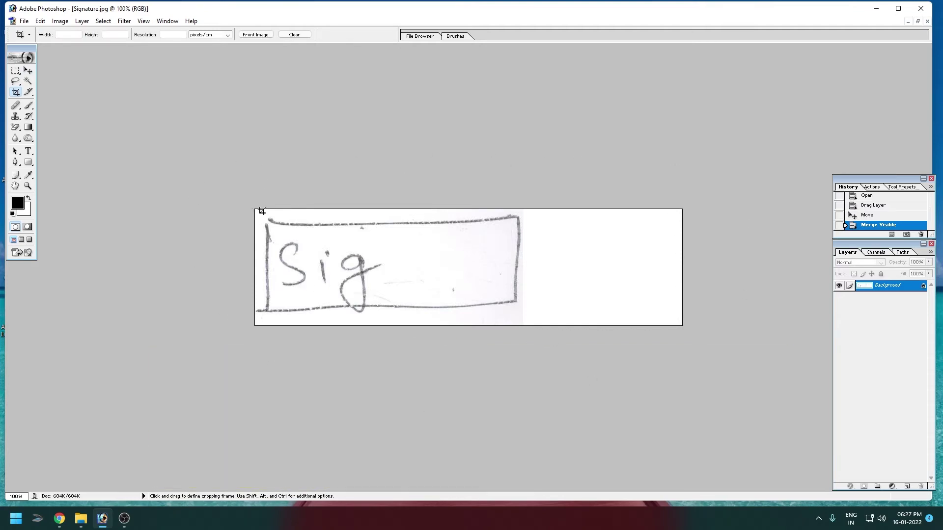
left_click_drag(517, 343, 524, 342)
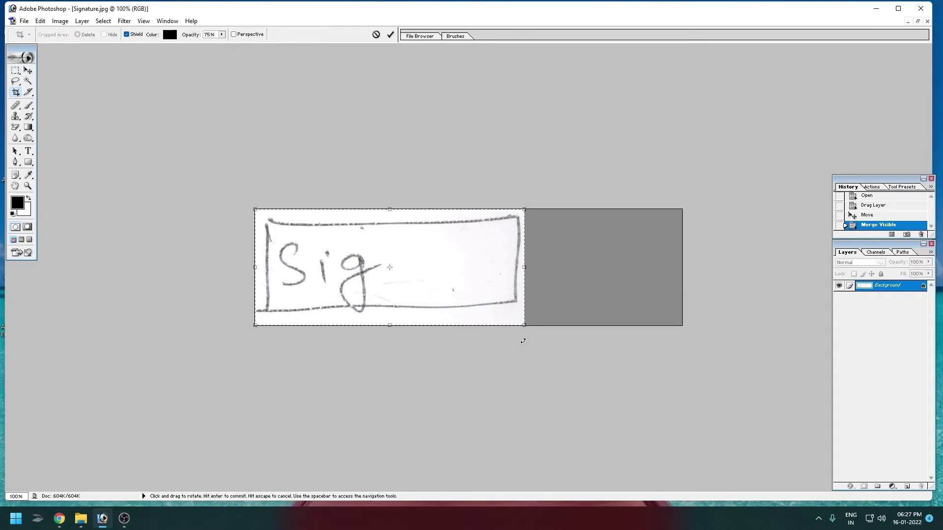
key("Return")
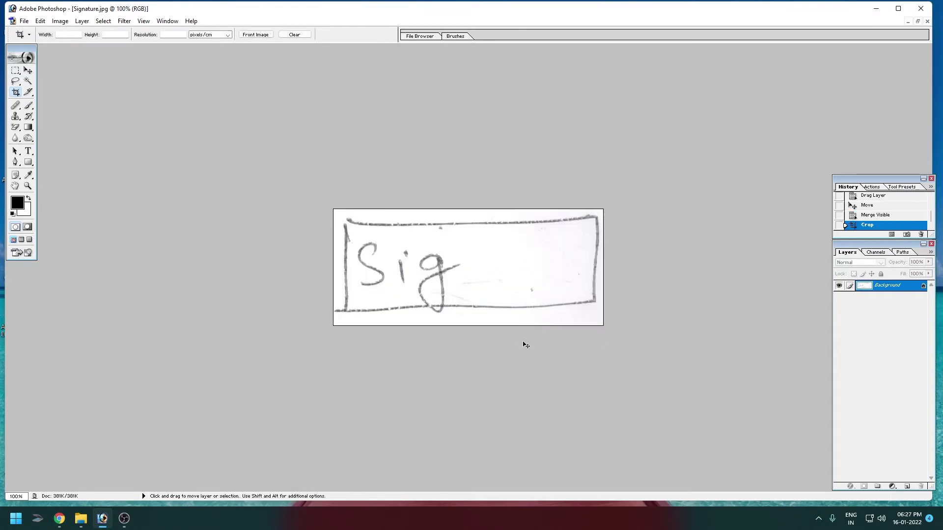
Step: Save the signature to the Desktop as a JPEG named dddg, using Medium quality and the Baseline (Standard) format
key("ctrl+shift+s")
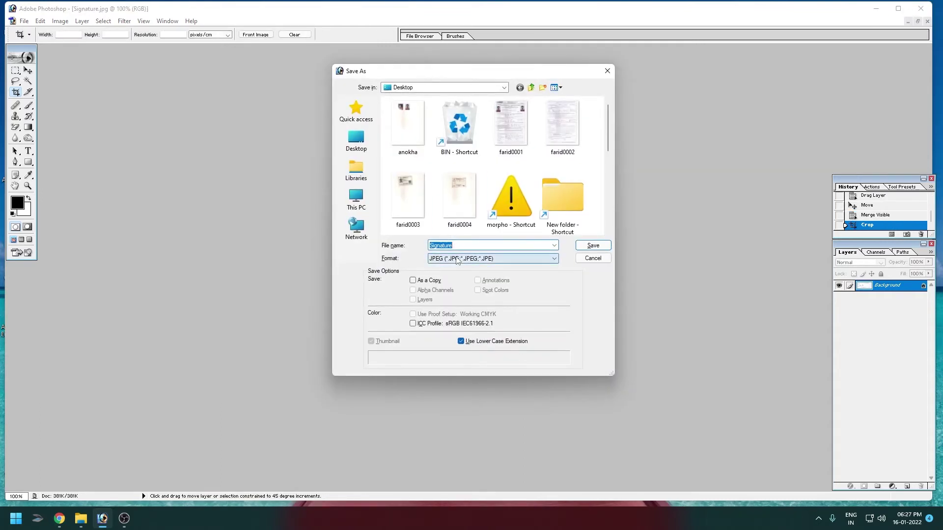
type("dddg")
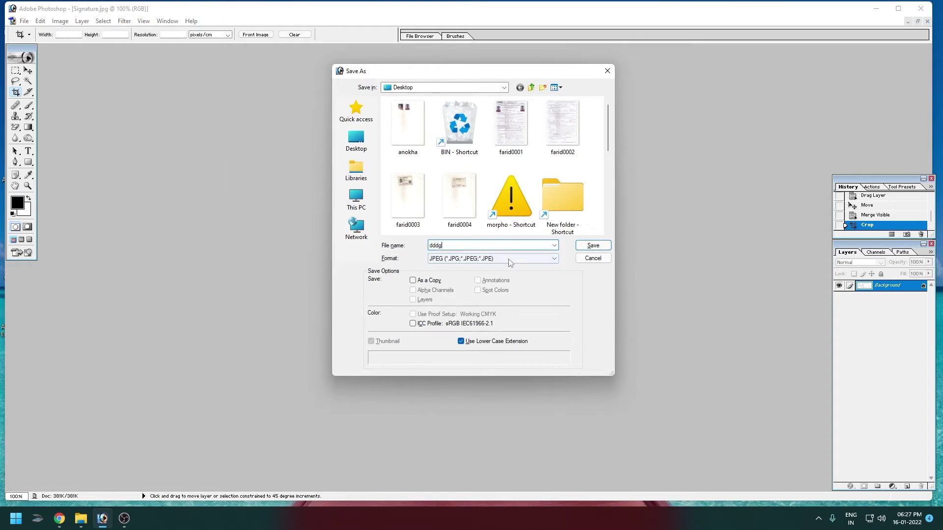
left_click(591, 246)
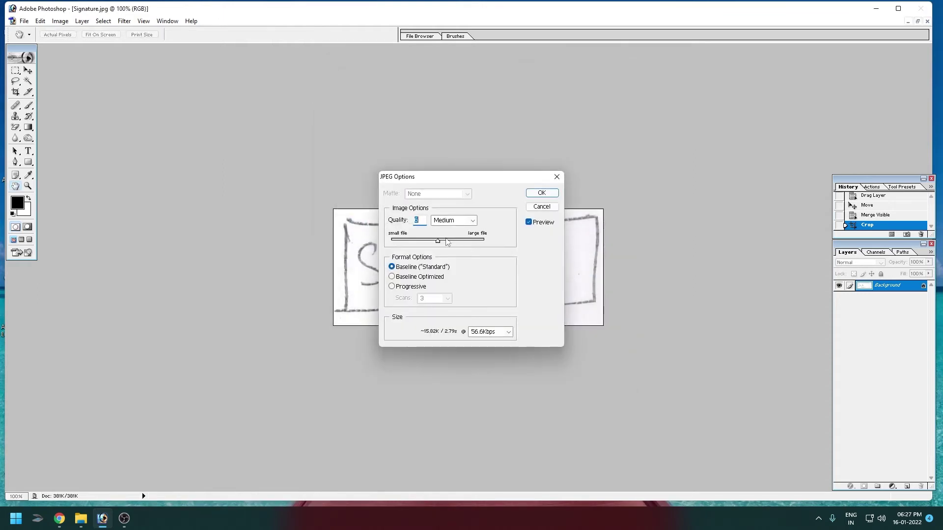
left_click(543, 195)
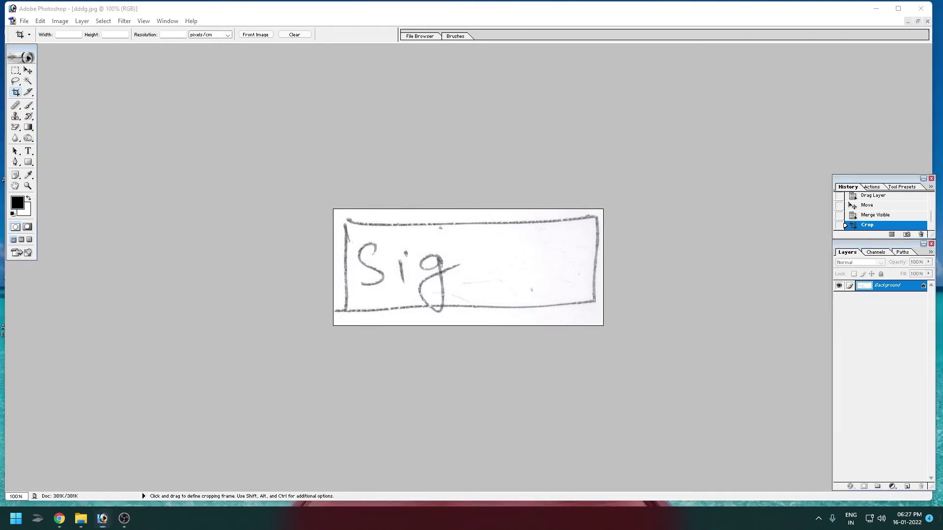
Step: Check the file sizes of the dddg and PHOTOOO copy images on the desktop in their file properties
key("super+d")
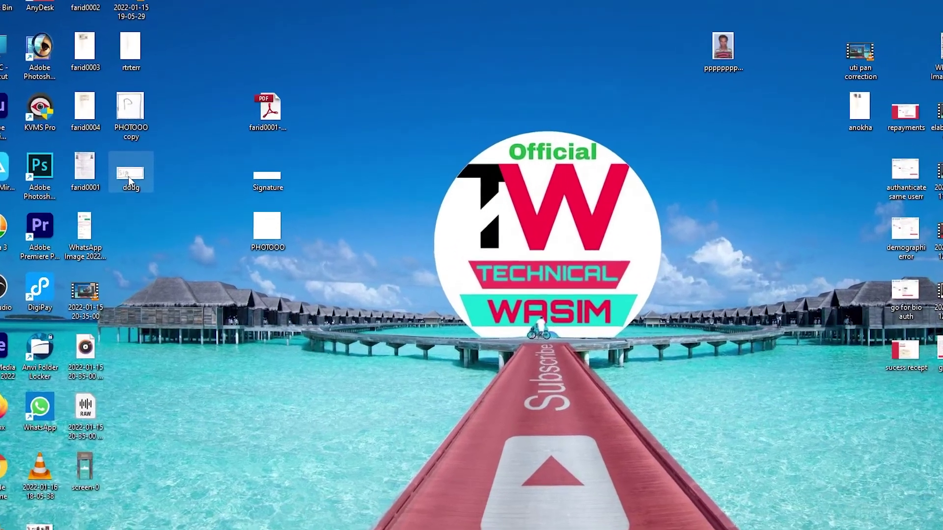
key("alt+Return")
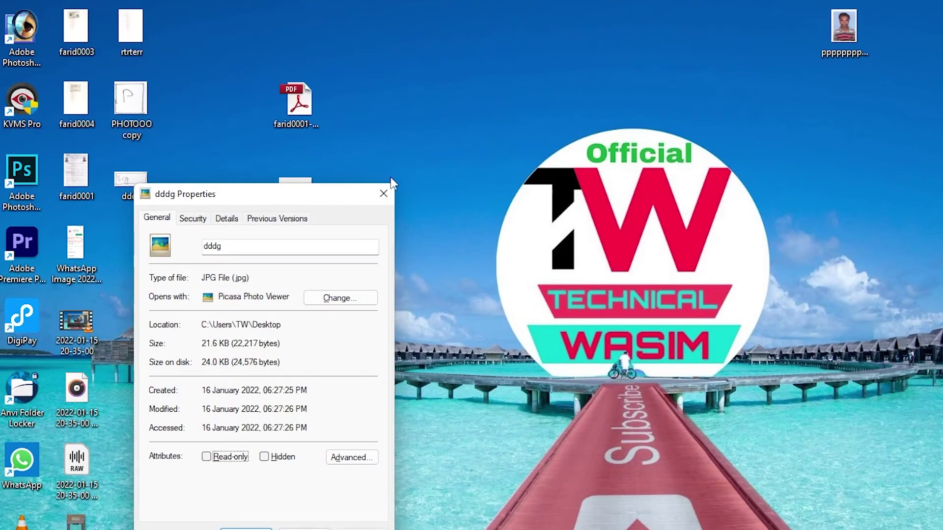
key("Escape")
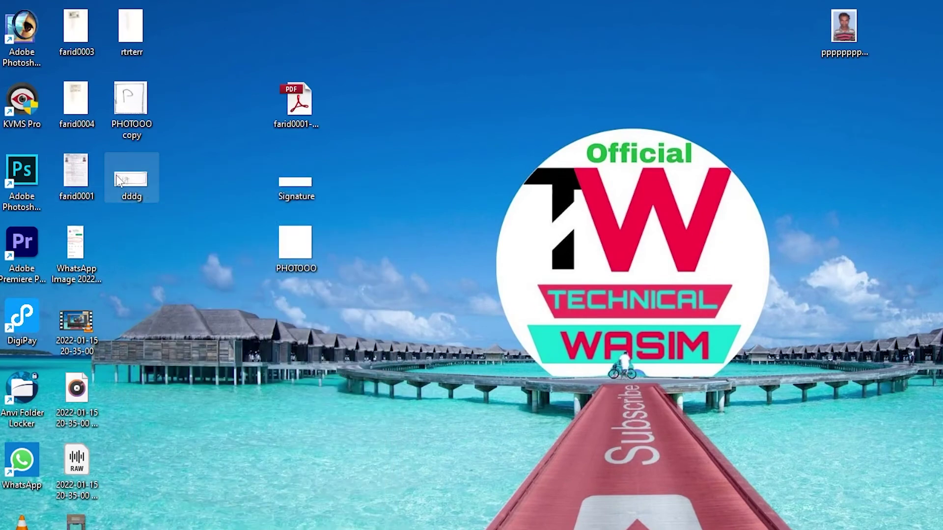
left_click(130, 98)
key("alt+Return")
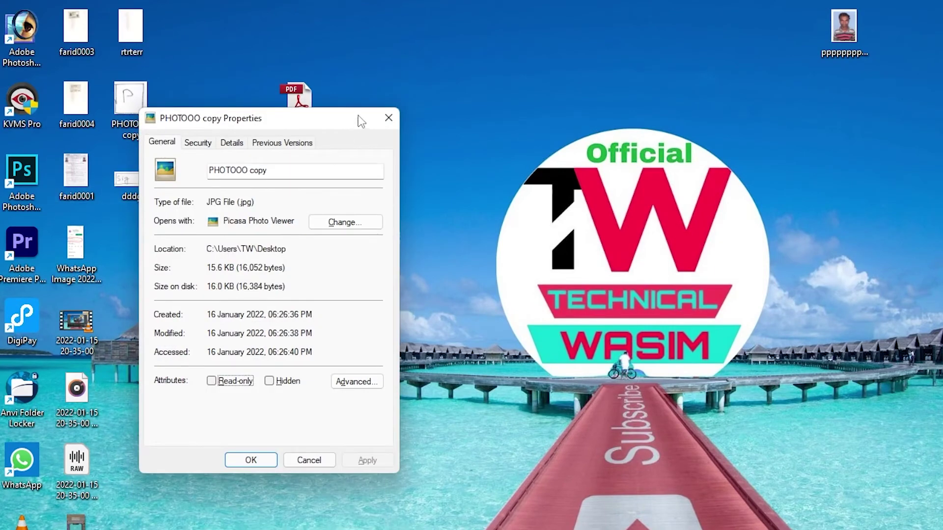
left_click(388, 118)
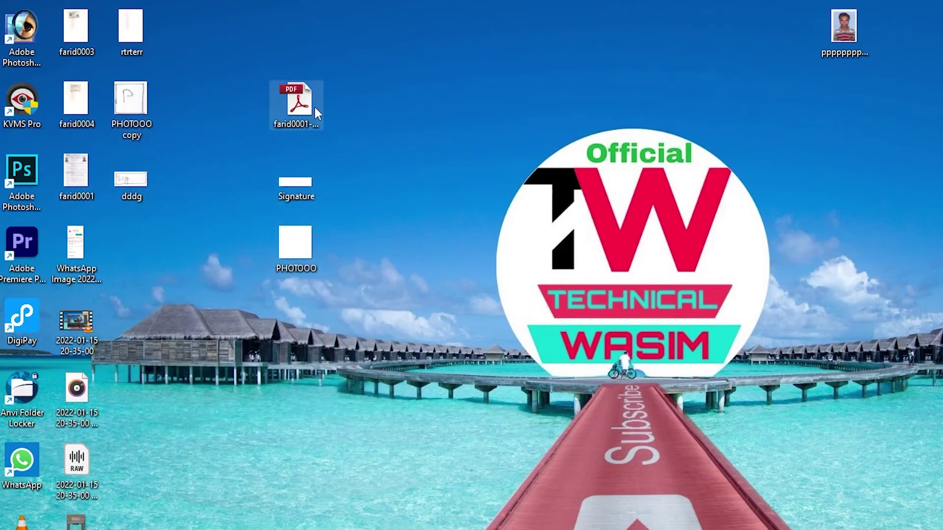
left_click_drag(314, 105, 206, 110)
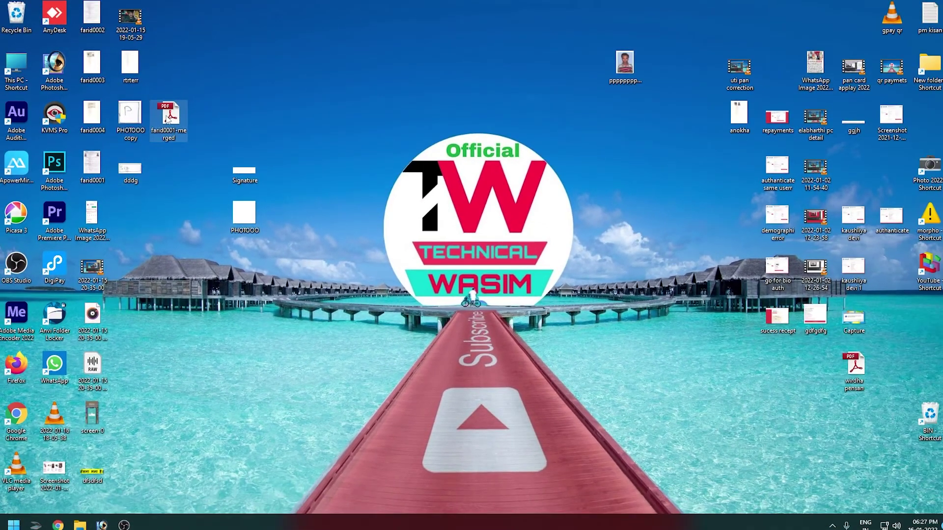
left_click_drag(169, 118, 245, 126)
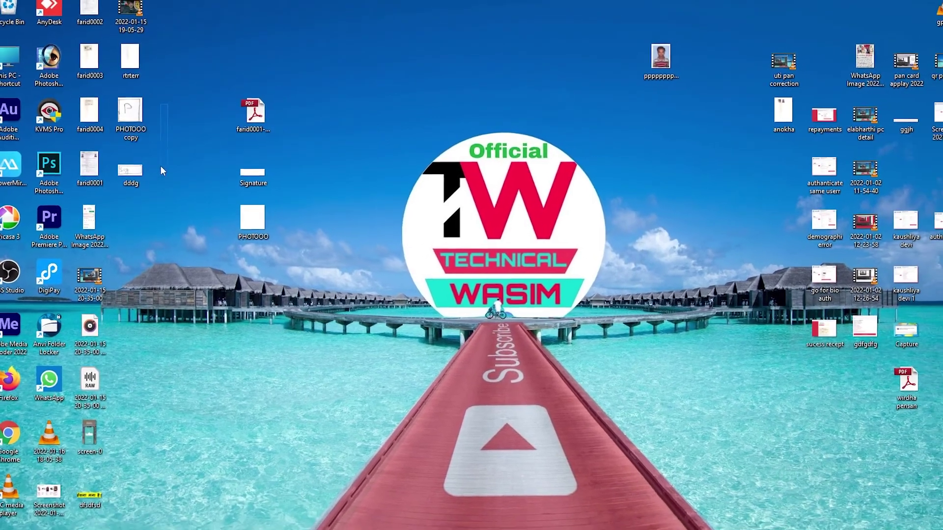
left_click(131, 172)
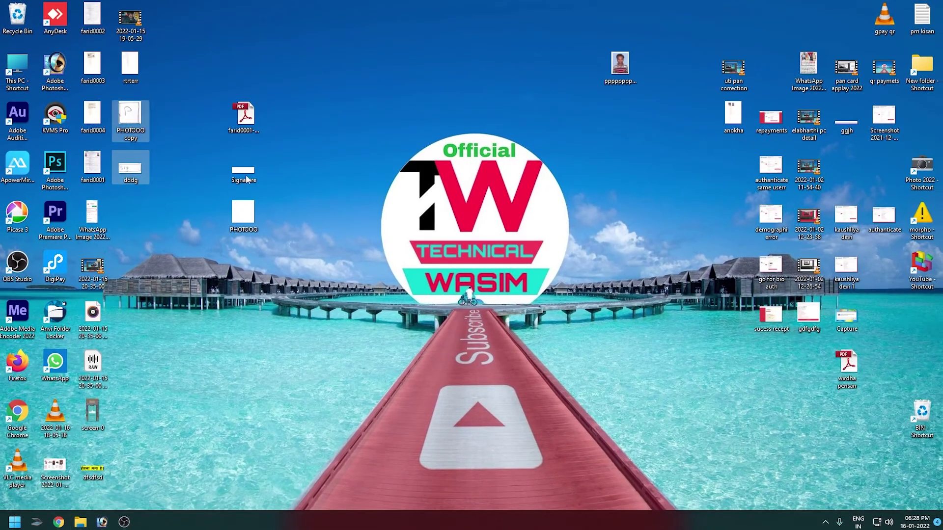
left_click(200, 152)
Step: View the blank Signature and PHOTOOO template images from the desktop, and point out the two exported JPEGs
double_click(229, 170)
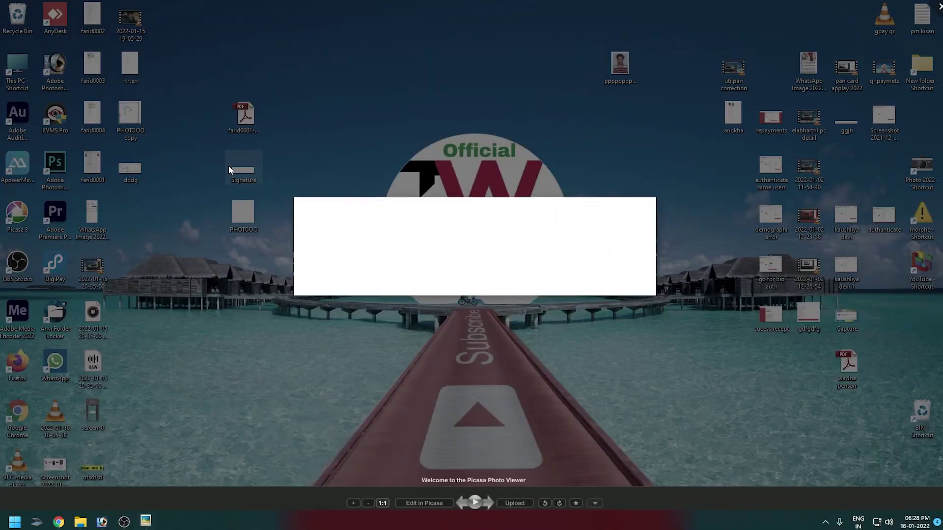
key("Right")
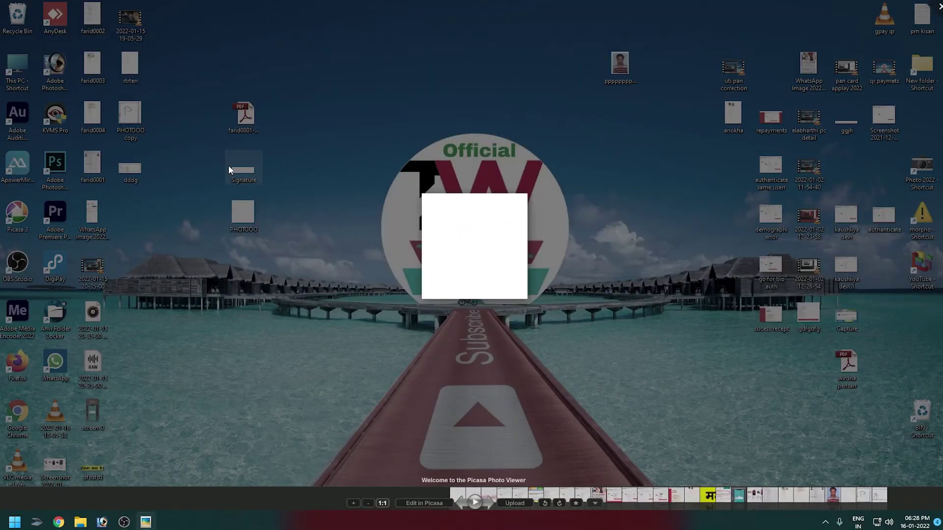
key("Escape")
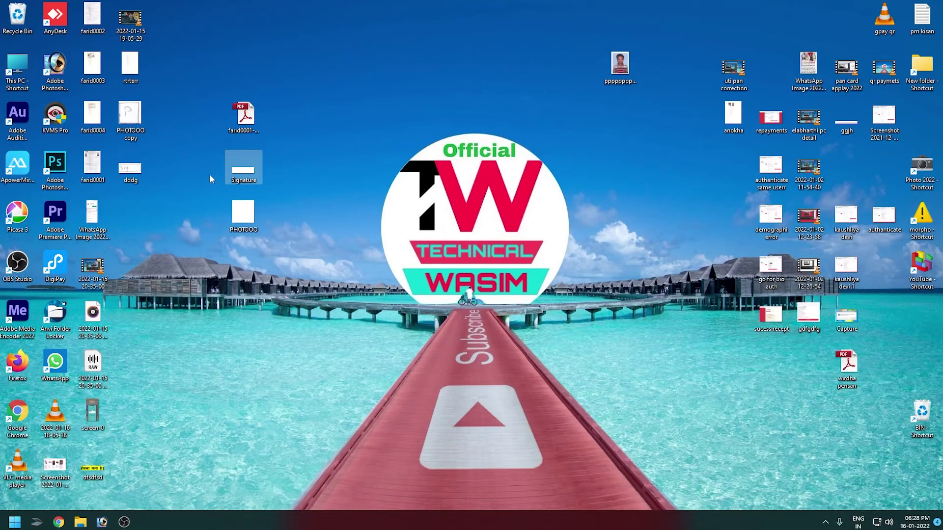
left_click_drag(152, 123, 143, 162)
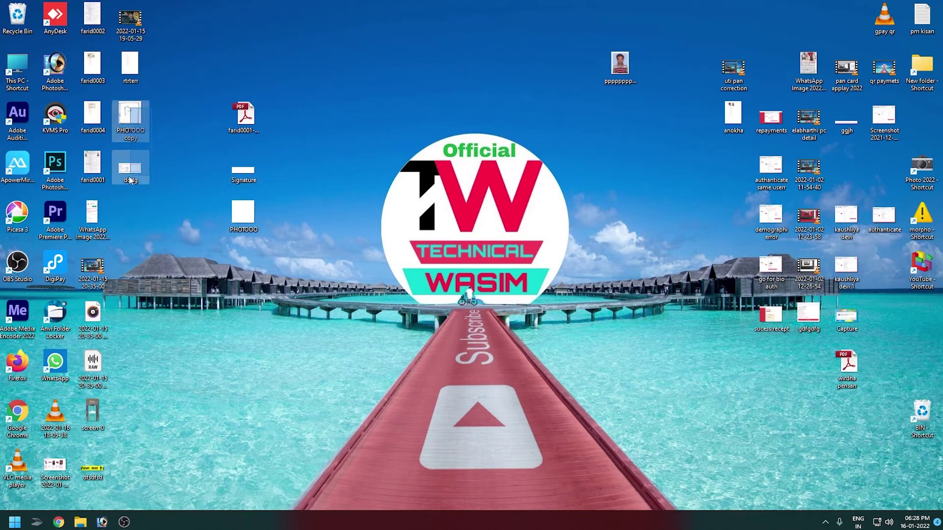
left_click(190, 172)
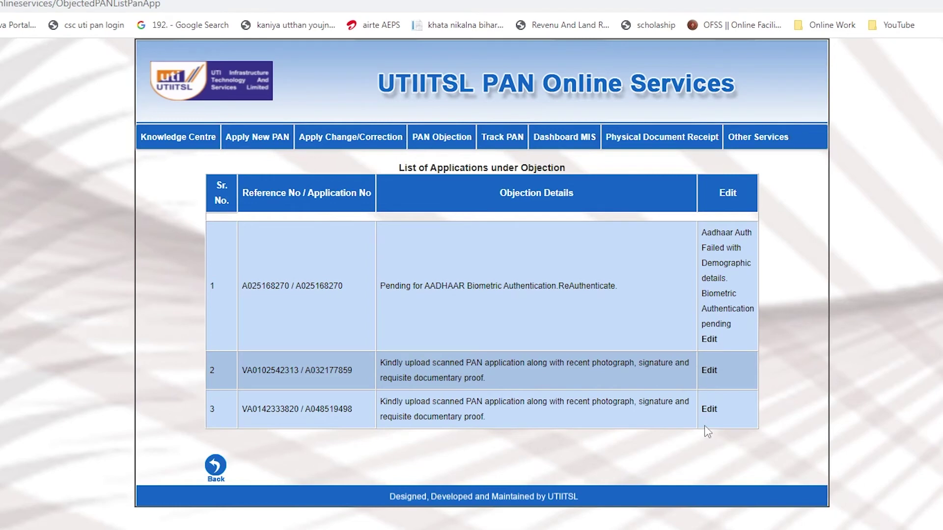
Step: View the UTIITSL list of CSF applications under objection, and open the 49A page for uploading objection documents
mouse_move(442, 147)
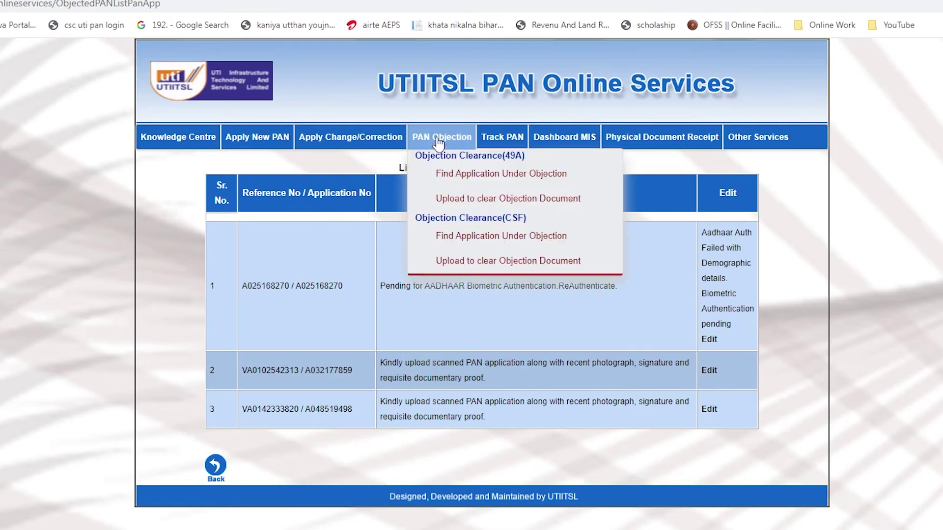
left_click(500, 237)
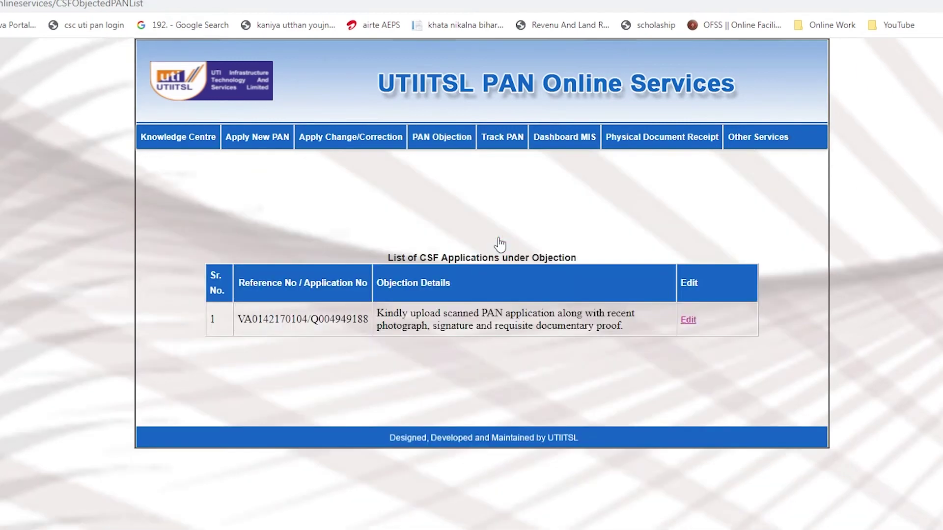
mouse_move(431, 139)
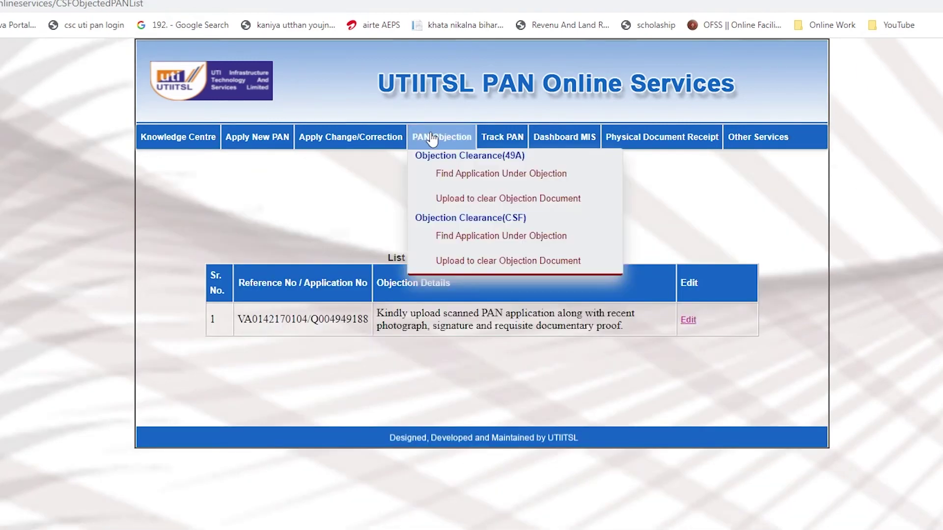
left_click(464, 201)
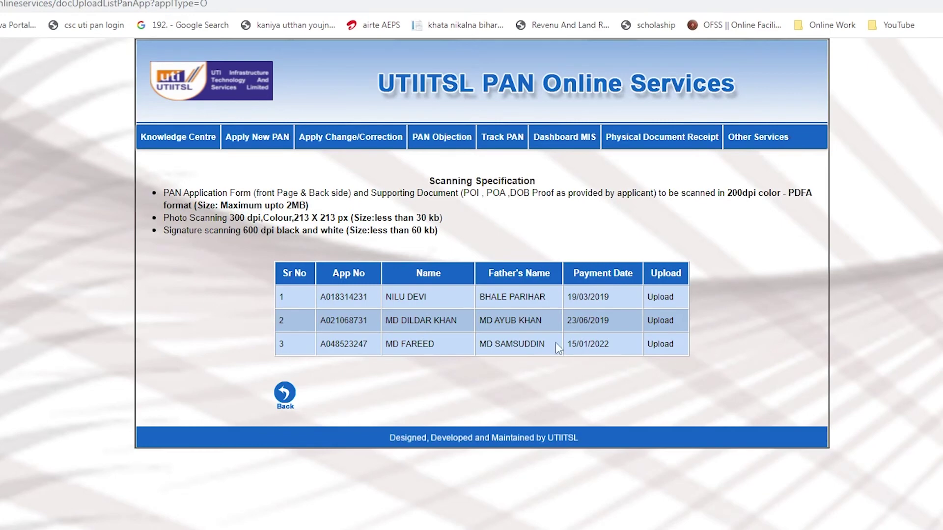
Step: Open document upload for the third listed application and attach a PDF from the Desktop as the PAN form with documents
left_click(661, 344)
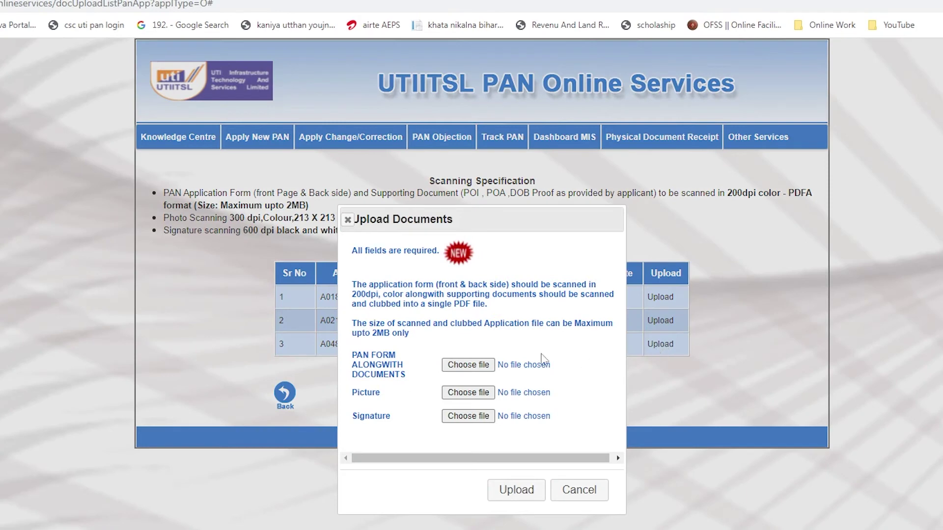
left_click(489, 364)
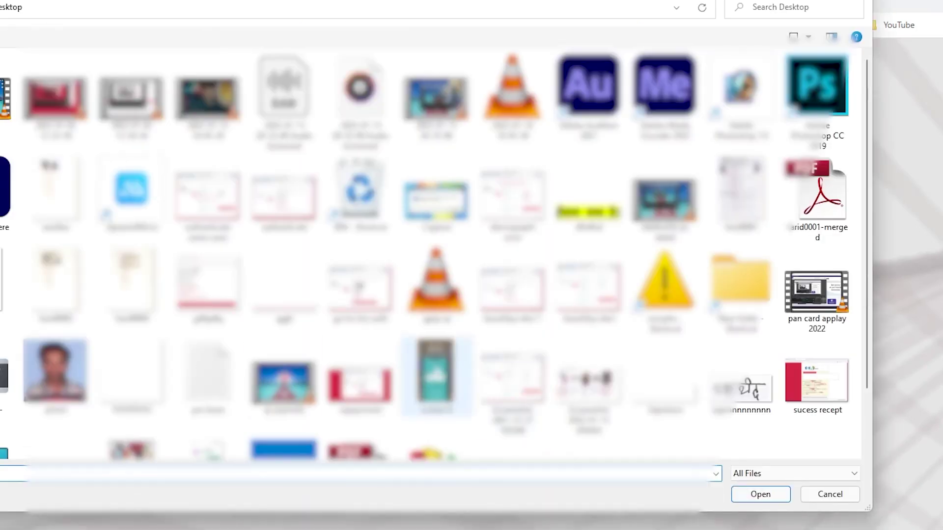
scroll(360, 344, "down", 2)
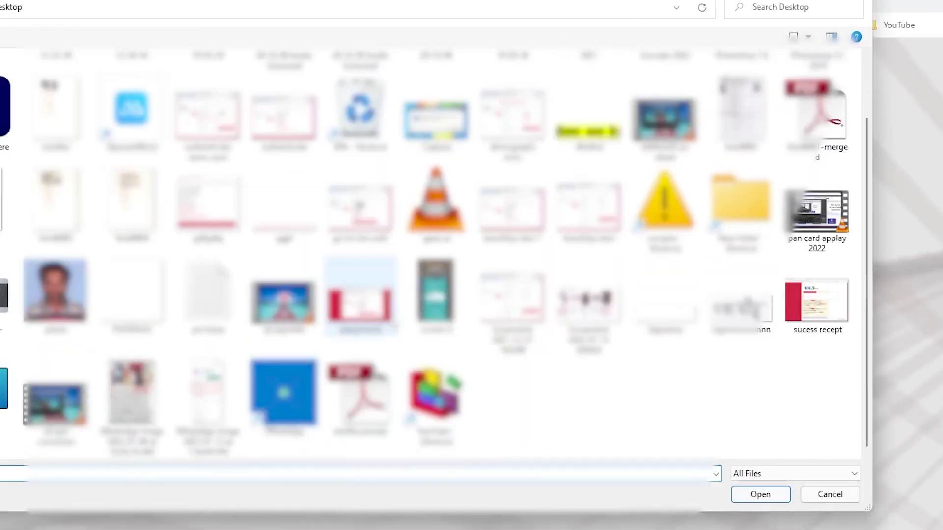
double_click(360, 393)
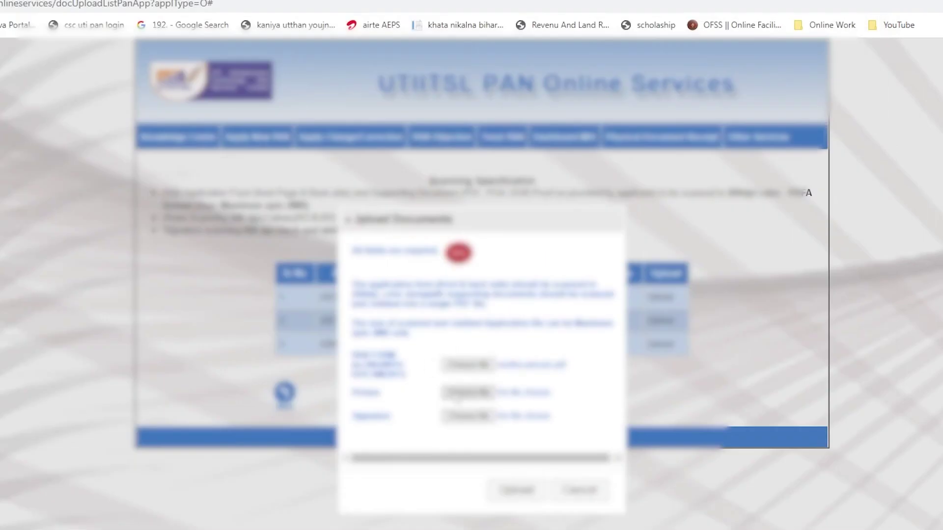
Step: Attach the portrait photo from the Desktop as the Picture and start choosing the Signature file
left_click(462, 395)
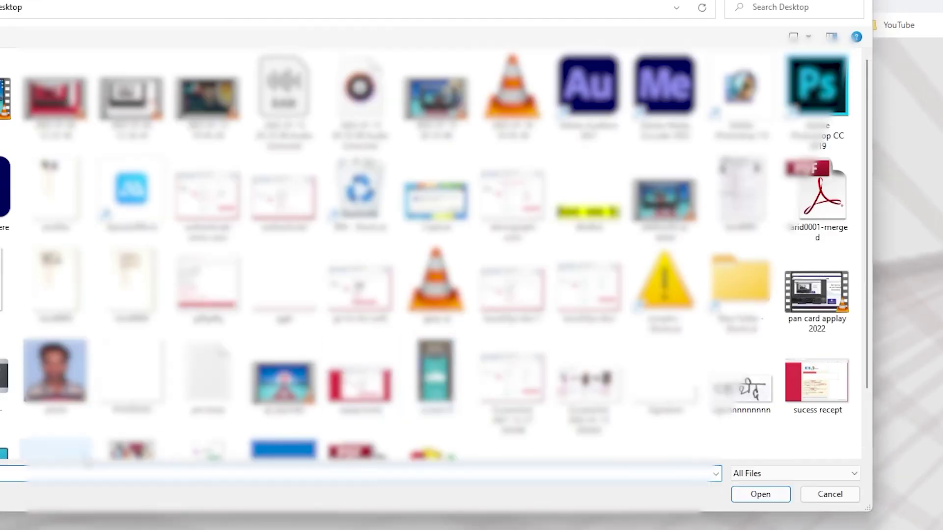
double_click(55, 373)
left_click(469, 416)
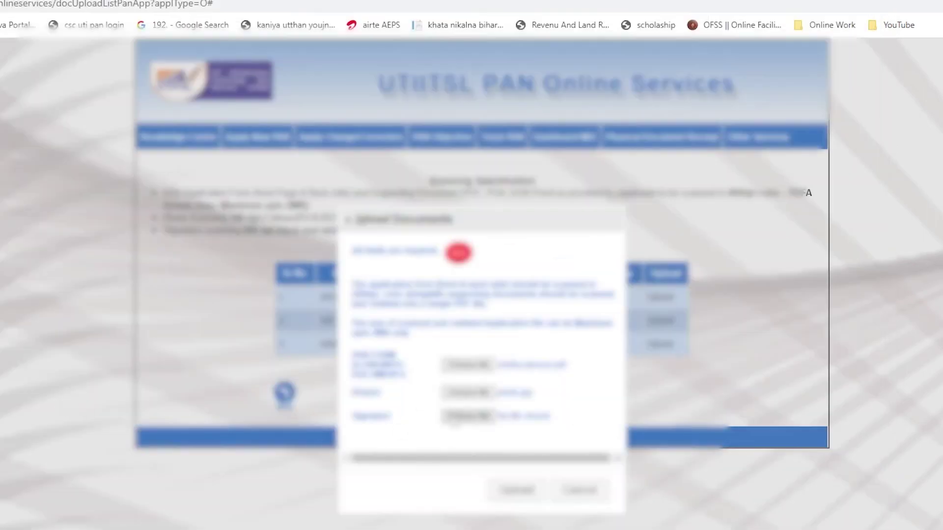